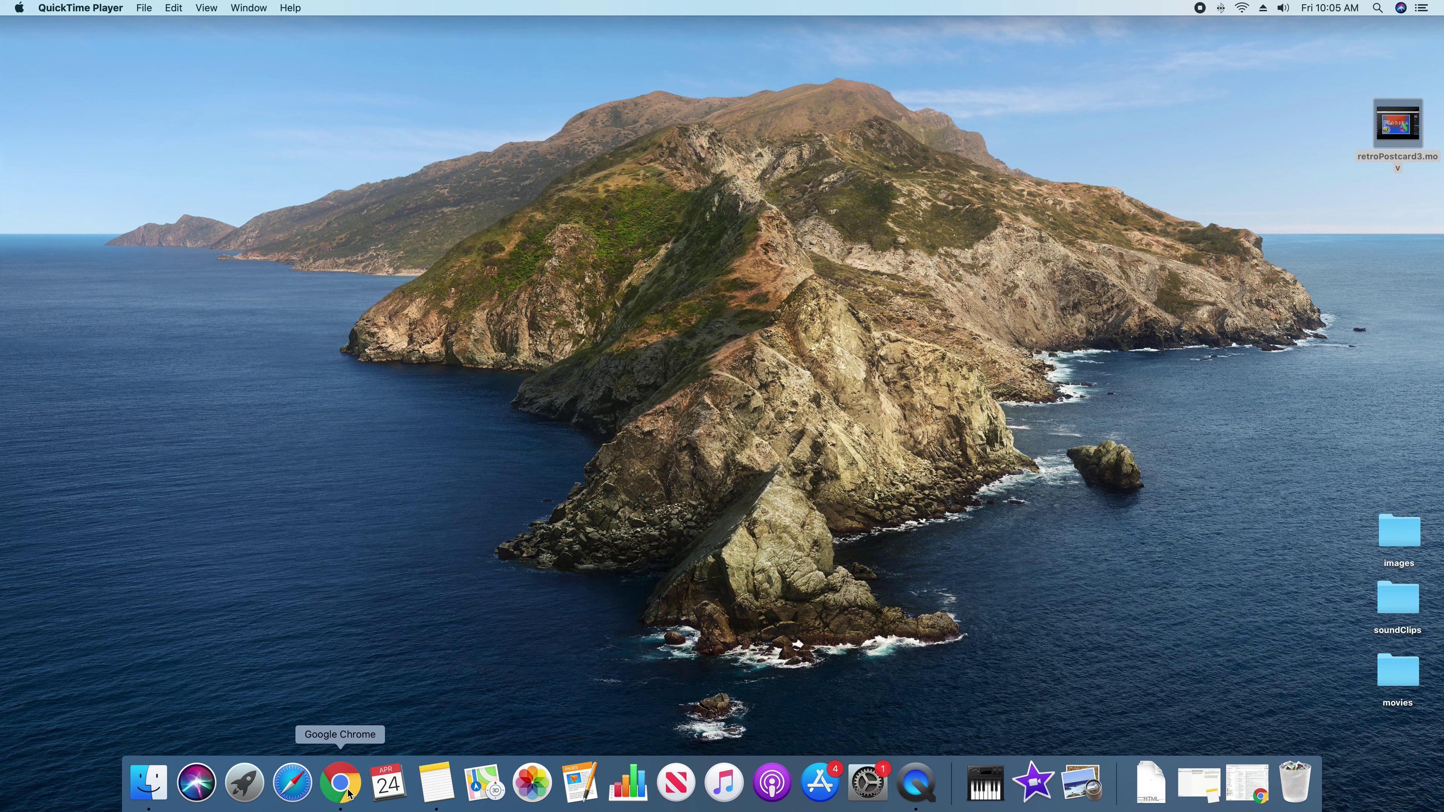
Bring the Chrome window with the Pixlr FLORIDA postcard to the front
left_click(341, 784)
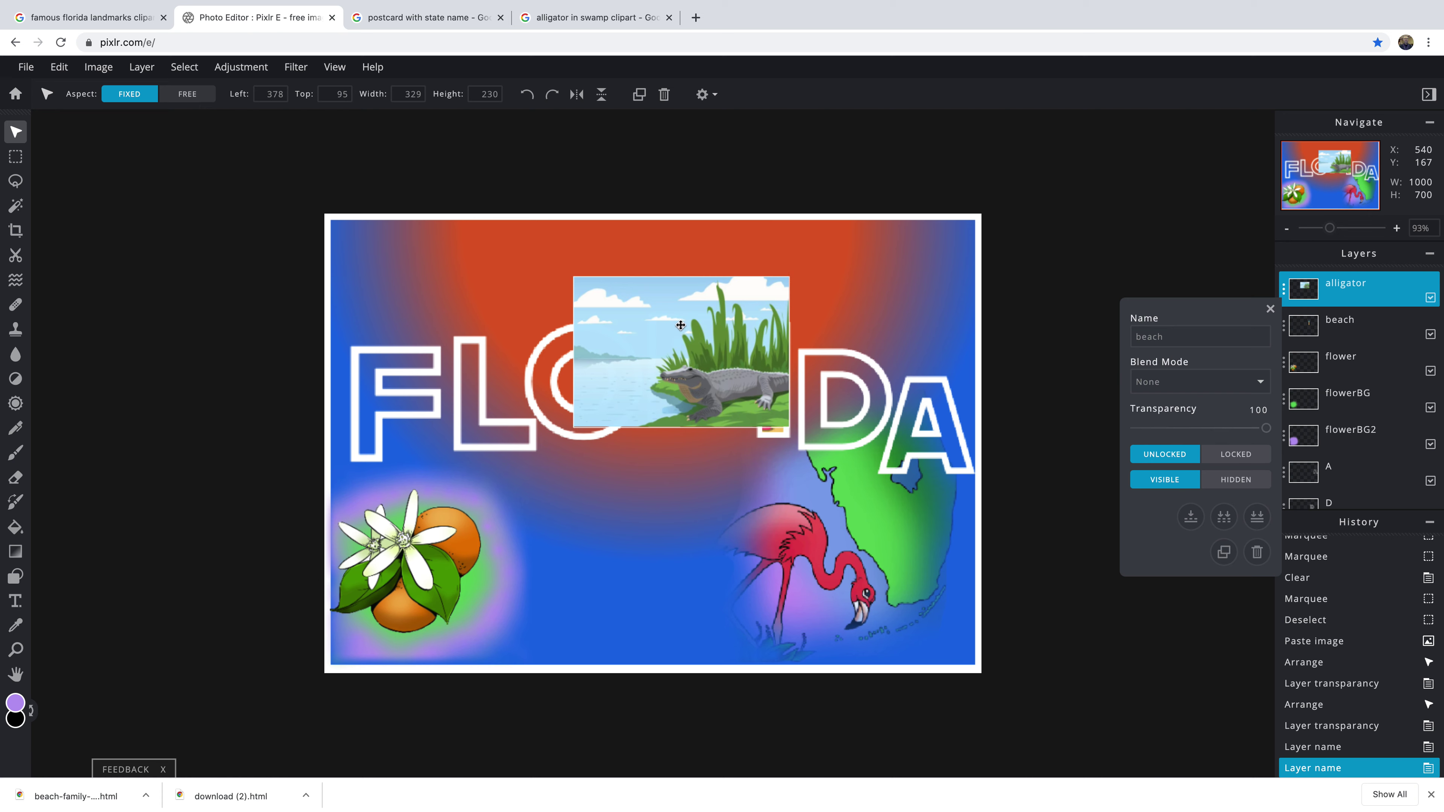
Drag the alligator image over the O and R of FLORIDA, to left 319, top 93
left_click_drag(680, 330, 635, 475)
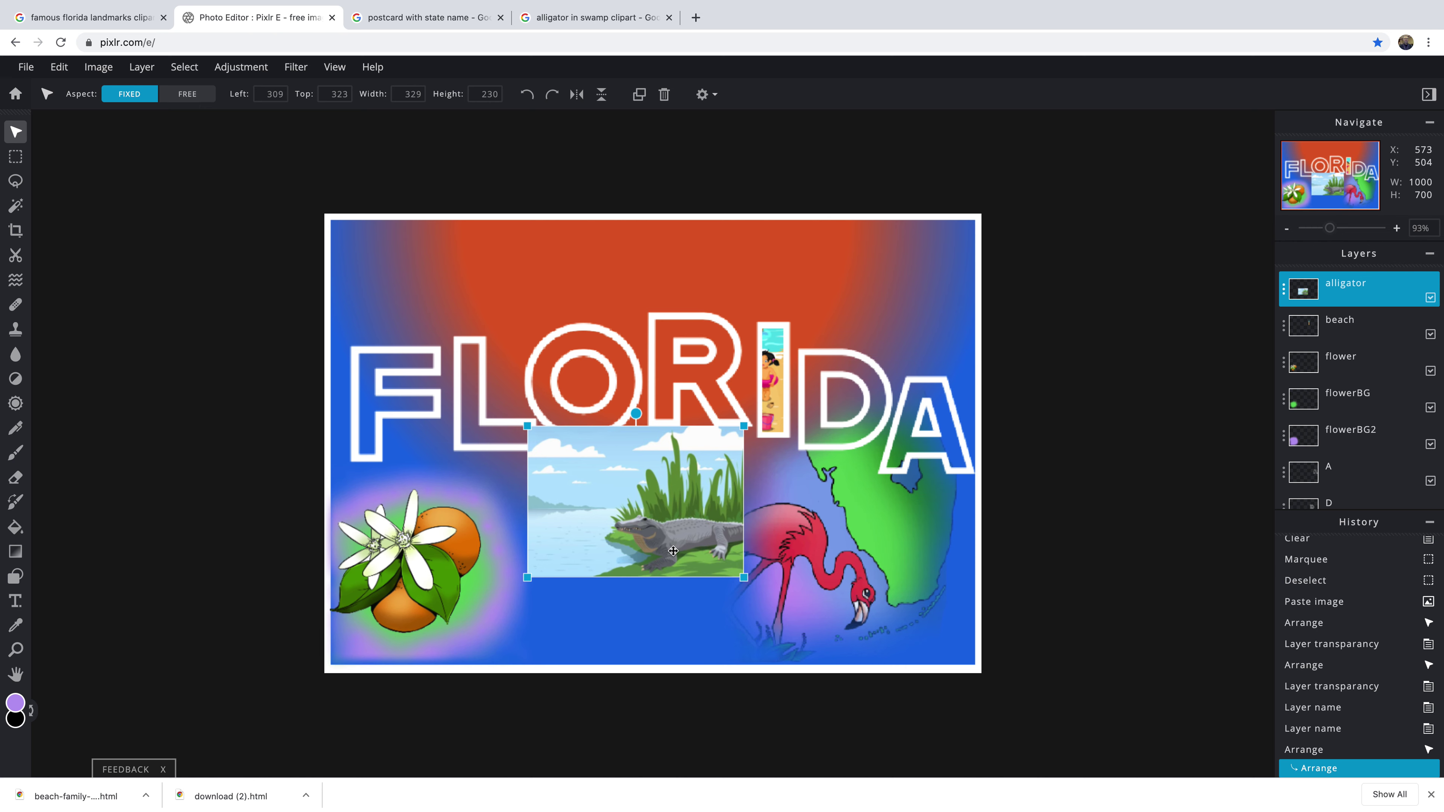
left_click_drag(636, 526, 669, 408)
scroll(648, 359, "down", 5)
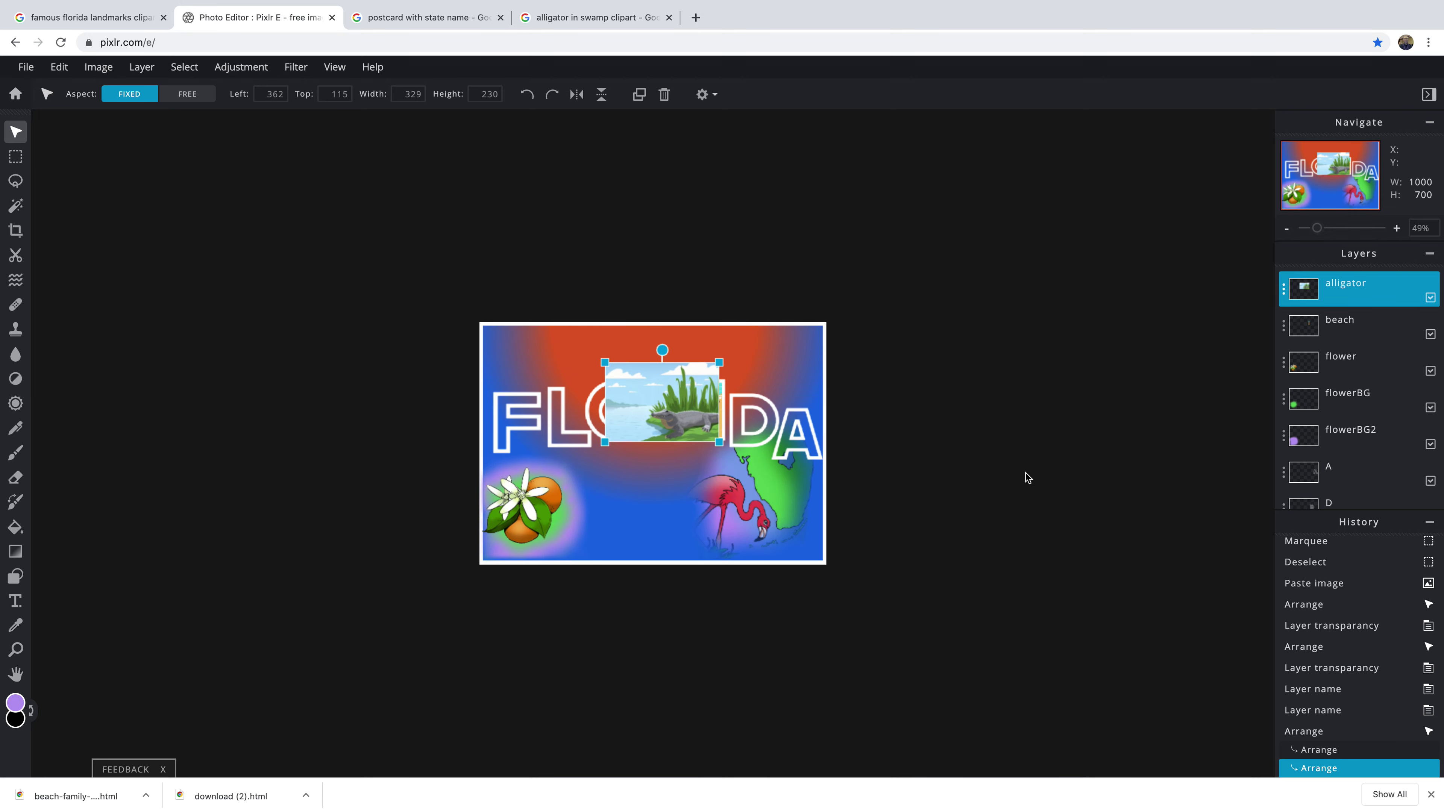
scroll(1018, 471, "up", 6)
scroll(718, 386, "down", 2)
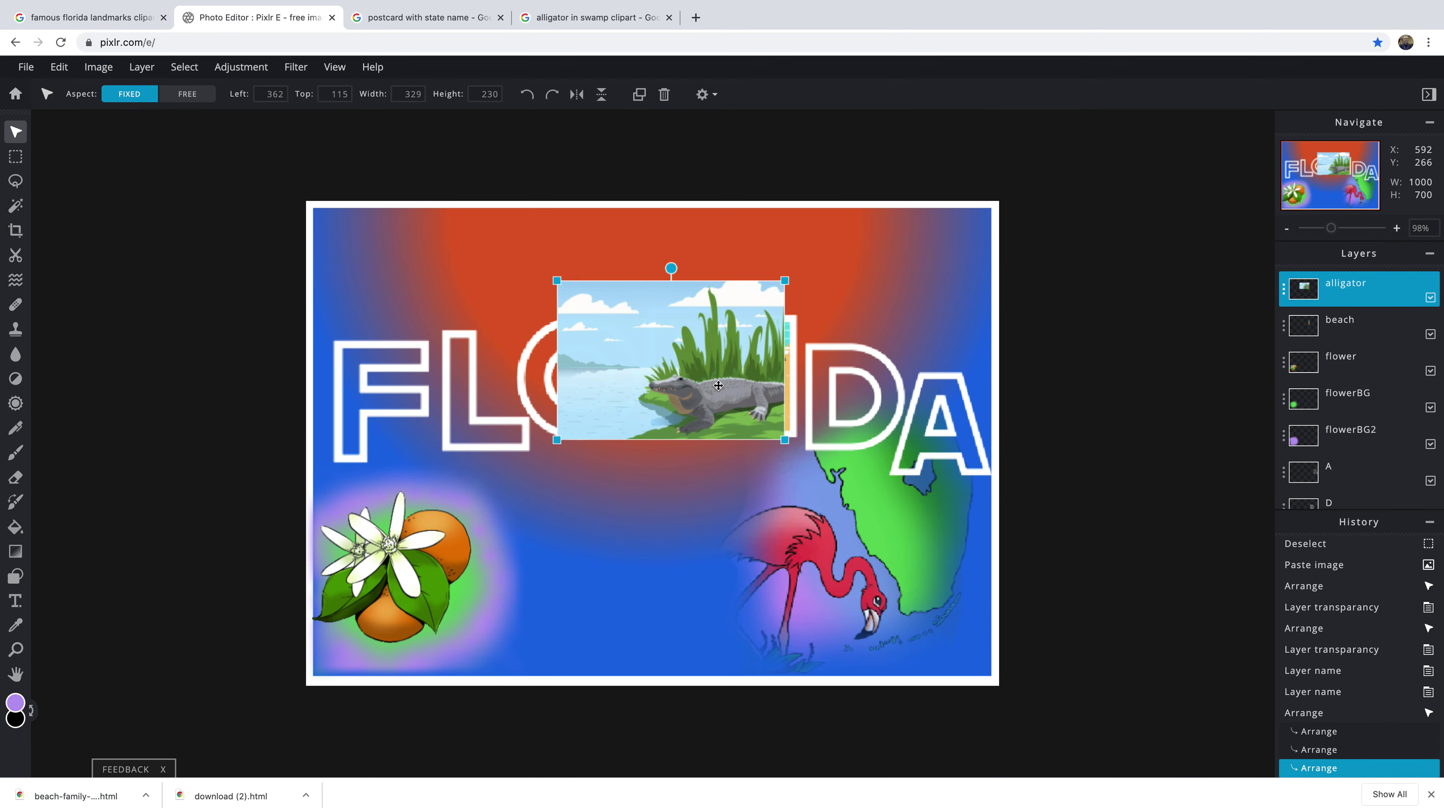
left_click_drag(718, 386, 624, 387)
scroll(625, 379, "down", 1)
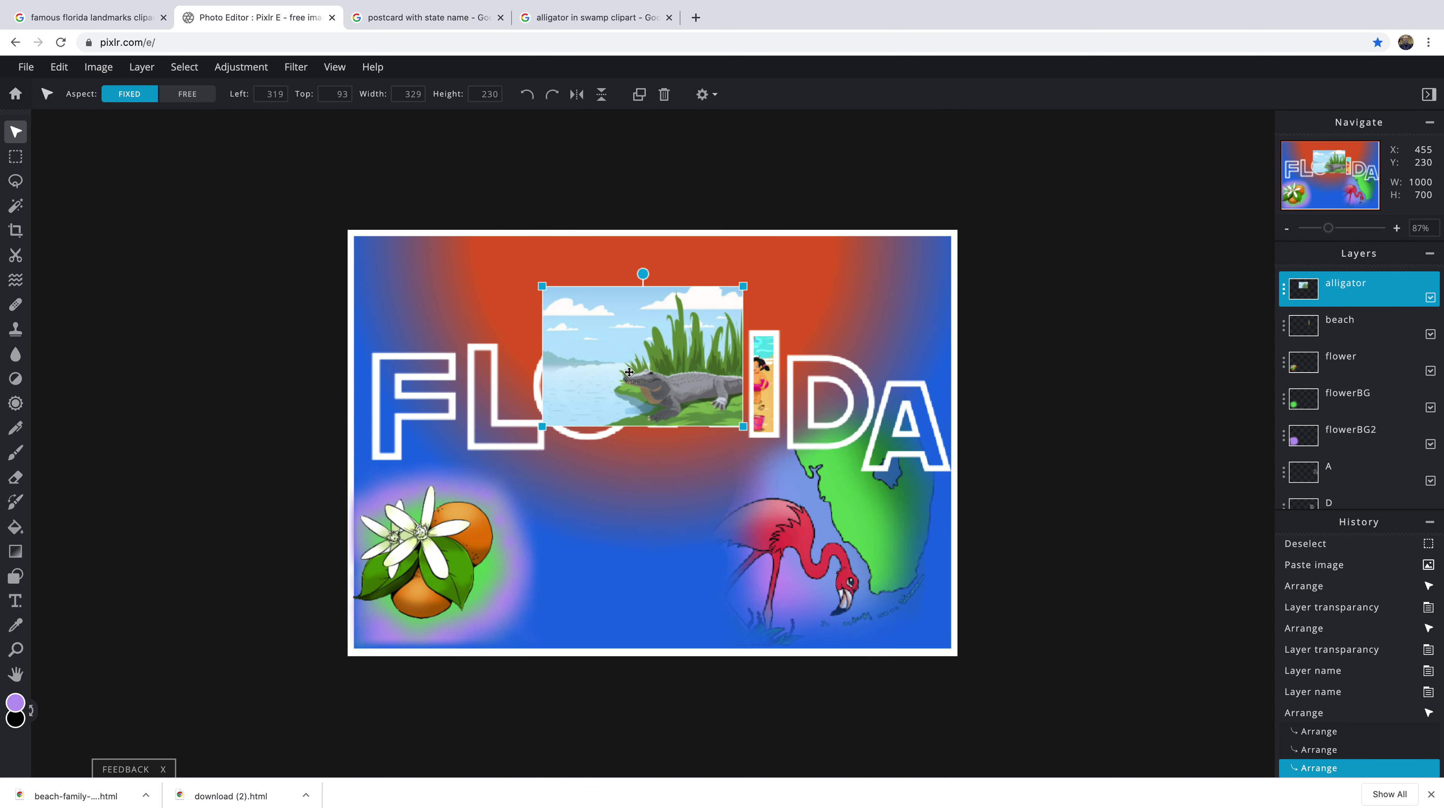
left_click(1284, 293)
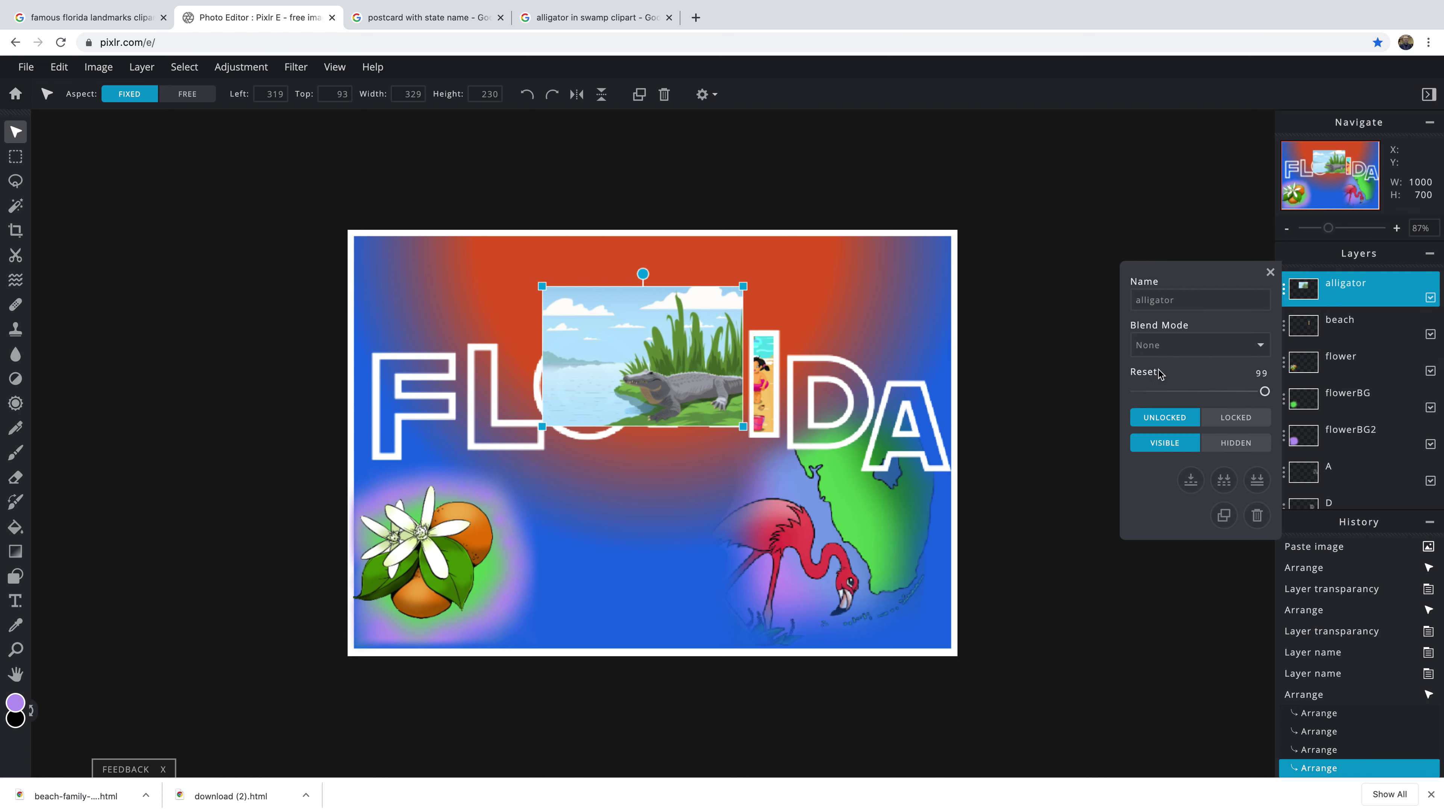
Set the alligator layer's transparency to 49 and shift it right to left 374 over the R
left_click_drag(1266, 392, 1201, 394)
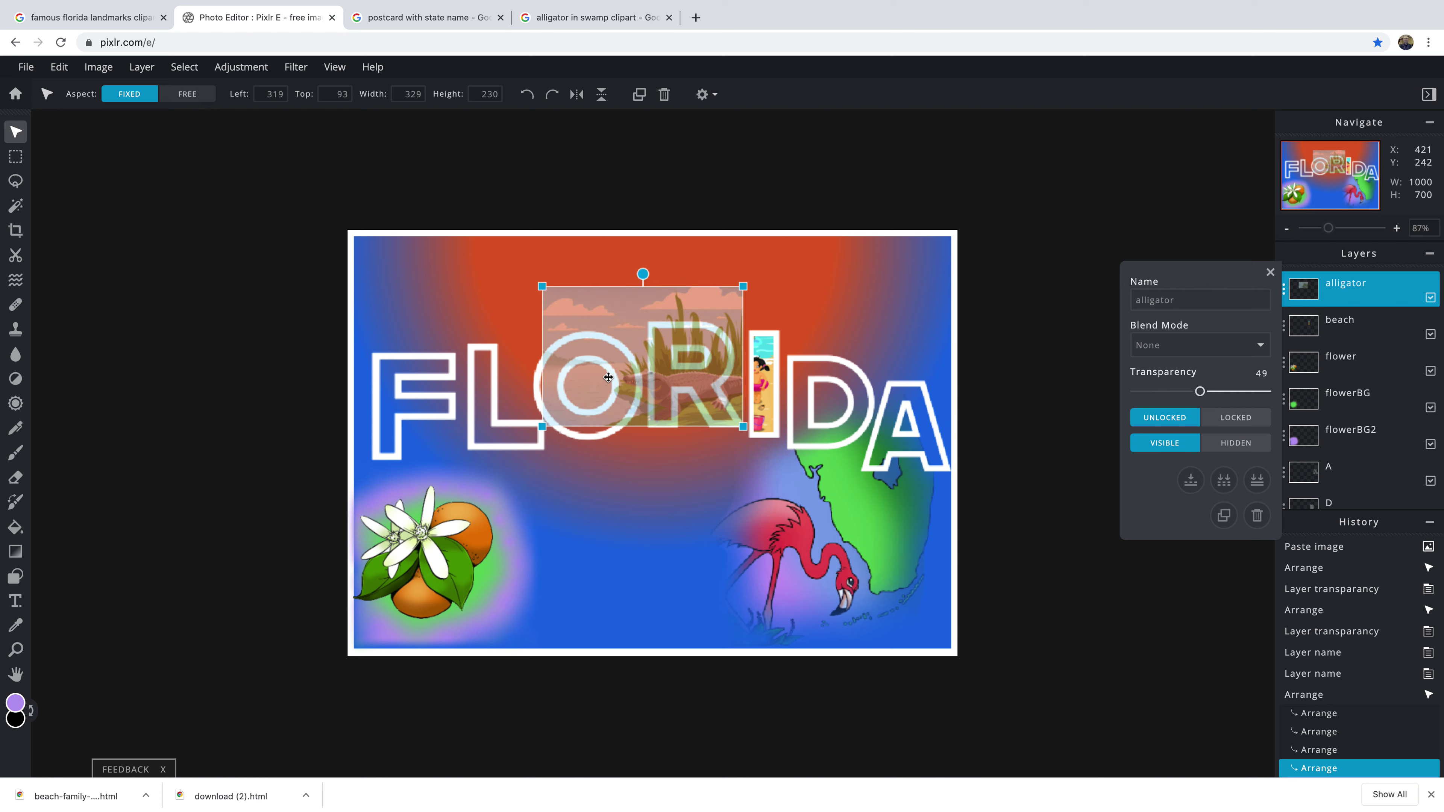
left_click_drag(660, 375, 694, 375)
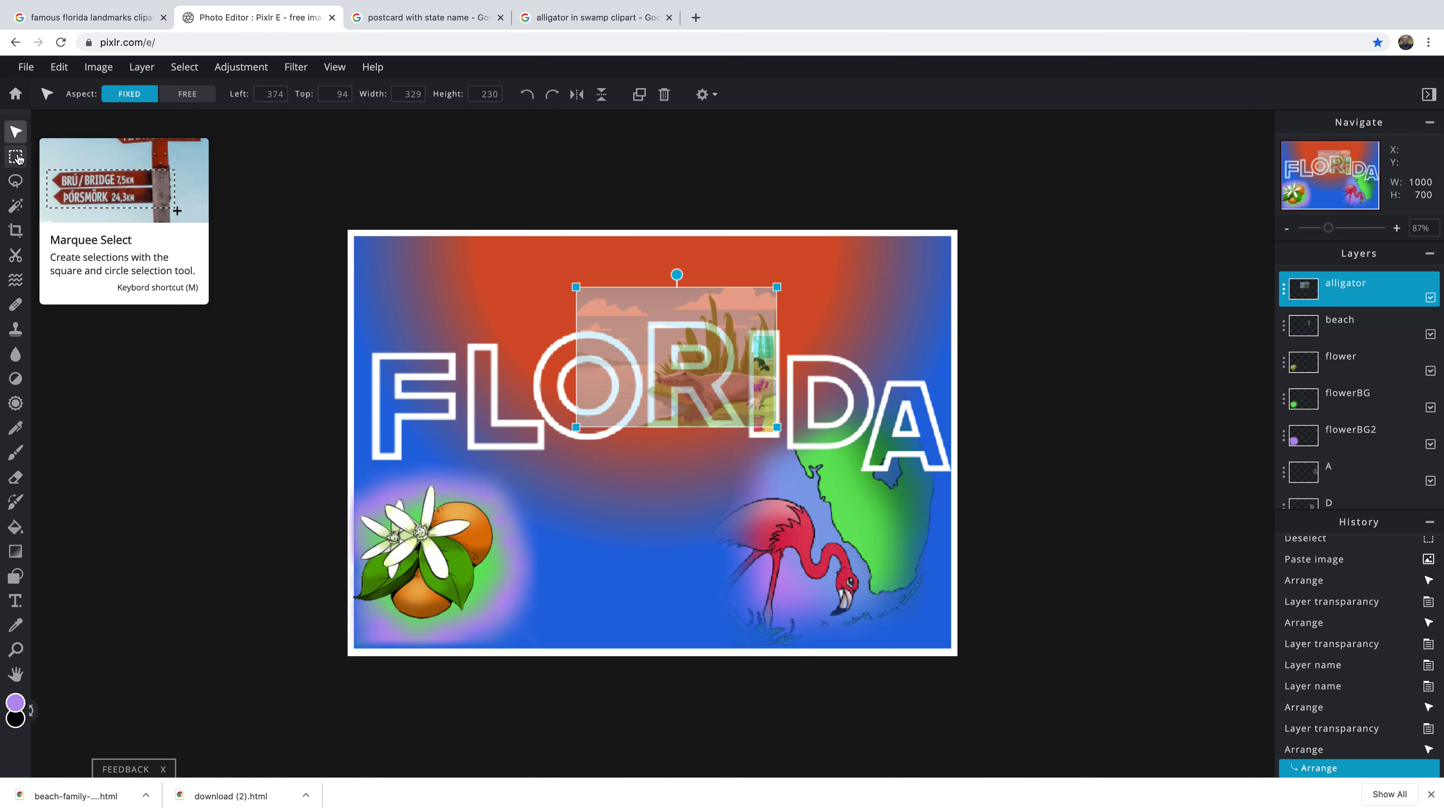
With Marquee Select, erase the alligator areas over the O and above the R
left_click(18, 158)
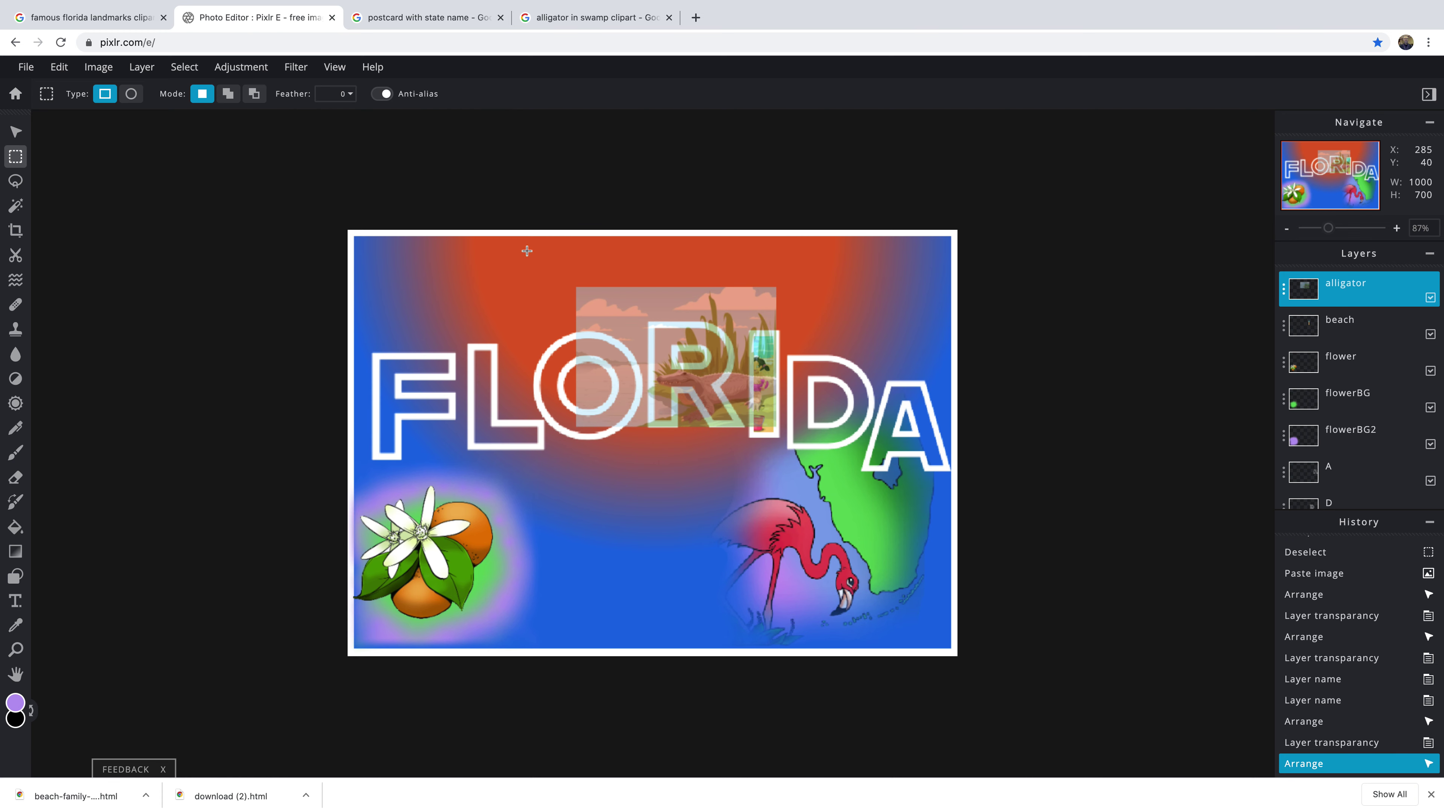
left_click_drag(527, 250, 653, 475)
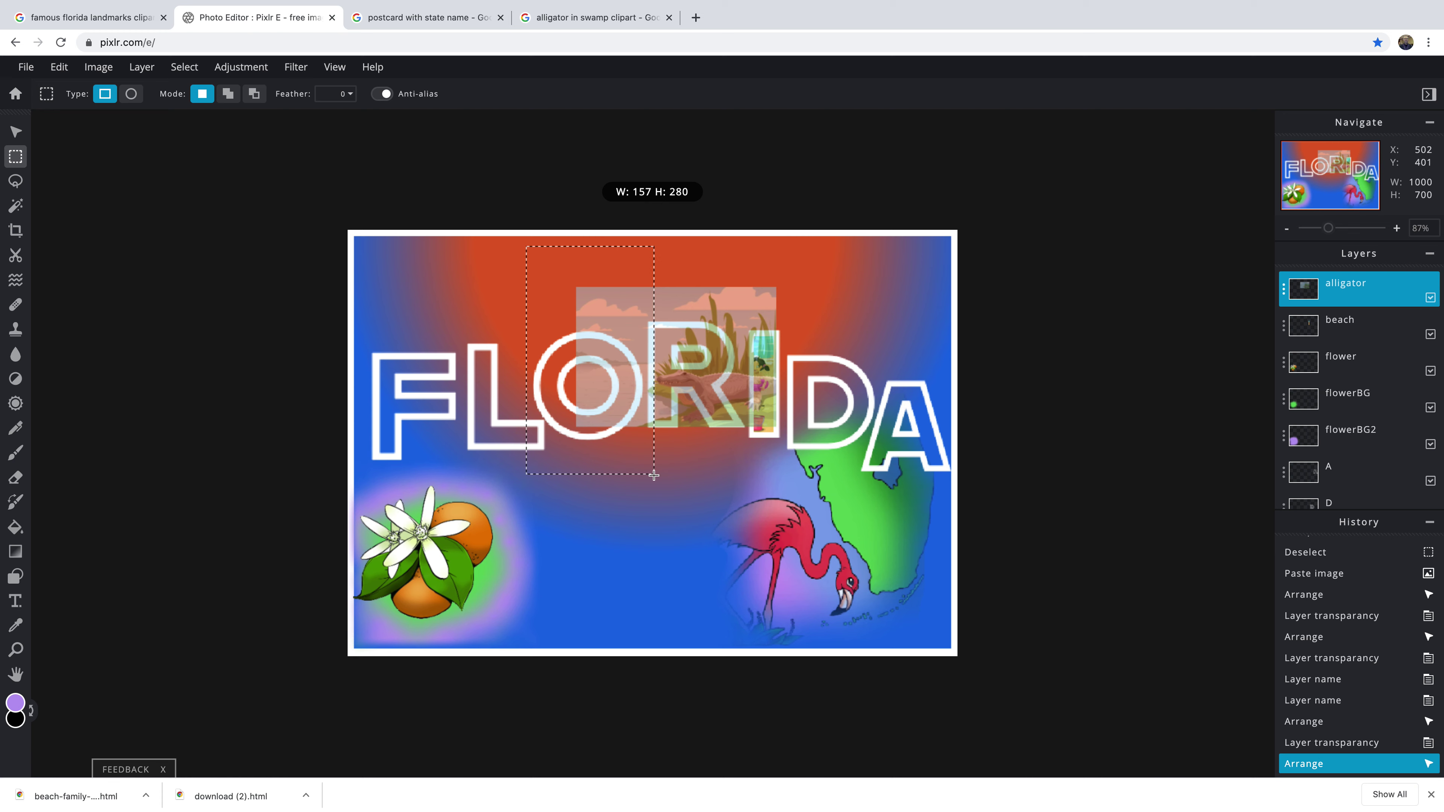
left_click_drag(654, 475, 654, 476)
key("Delete")
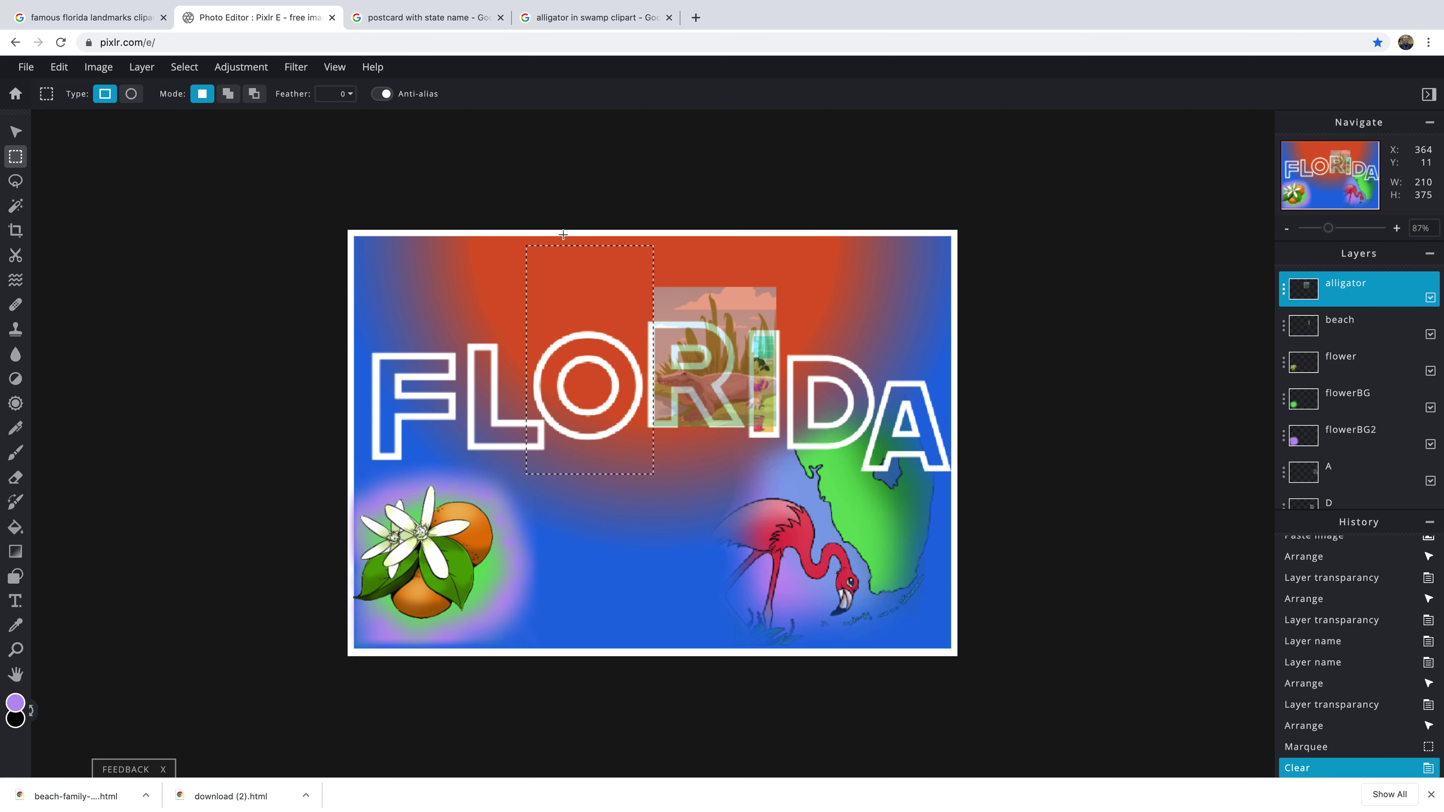
left_click_drag(495, 231, 784, 328)
key("Delete")
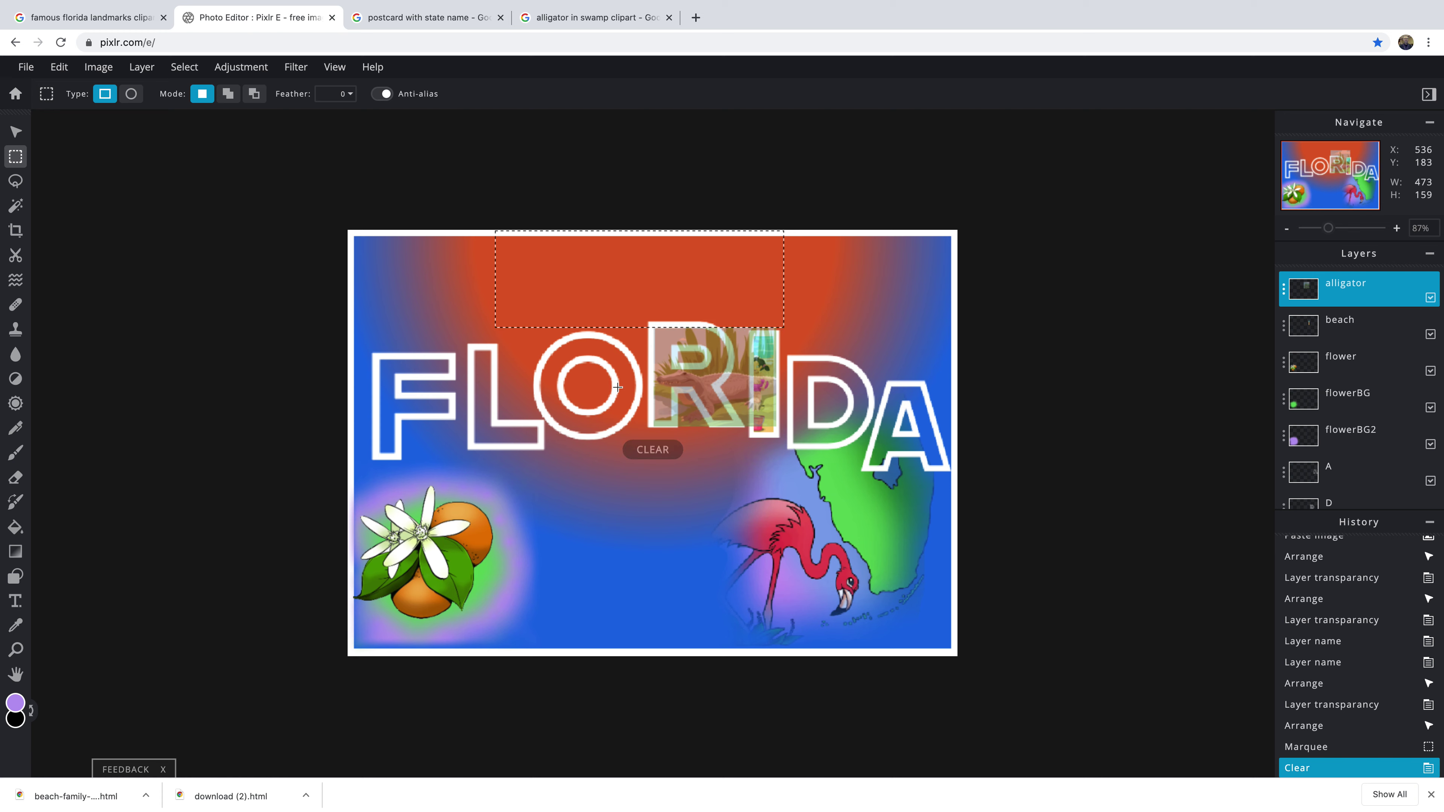
key("Delete")
Erase the alligator strip below the R and the tall area to its right
left_click_drag(605, 482, 765, 480)
left_click_drag(603, 446, 770, 422)
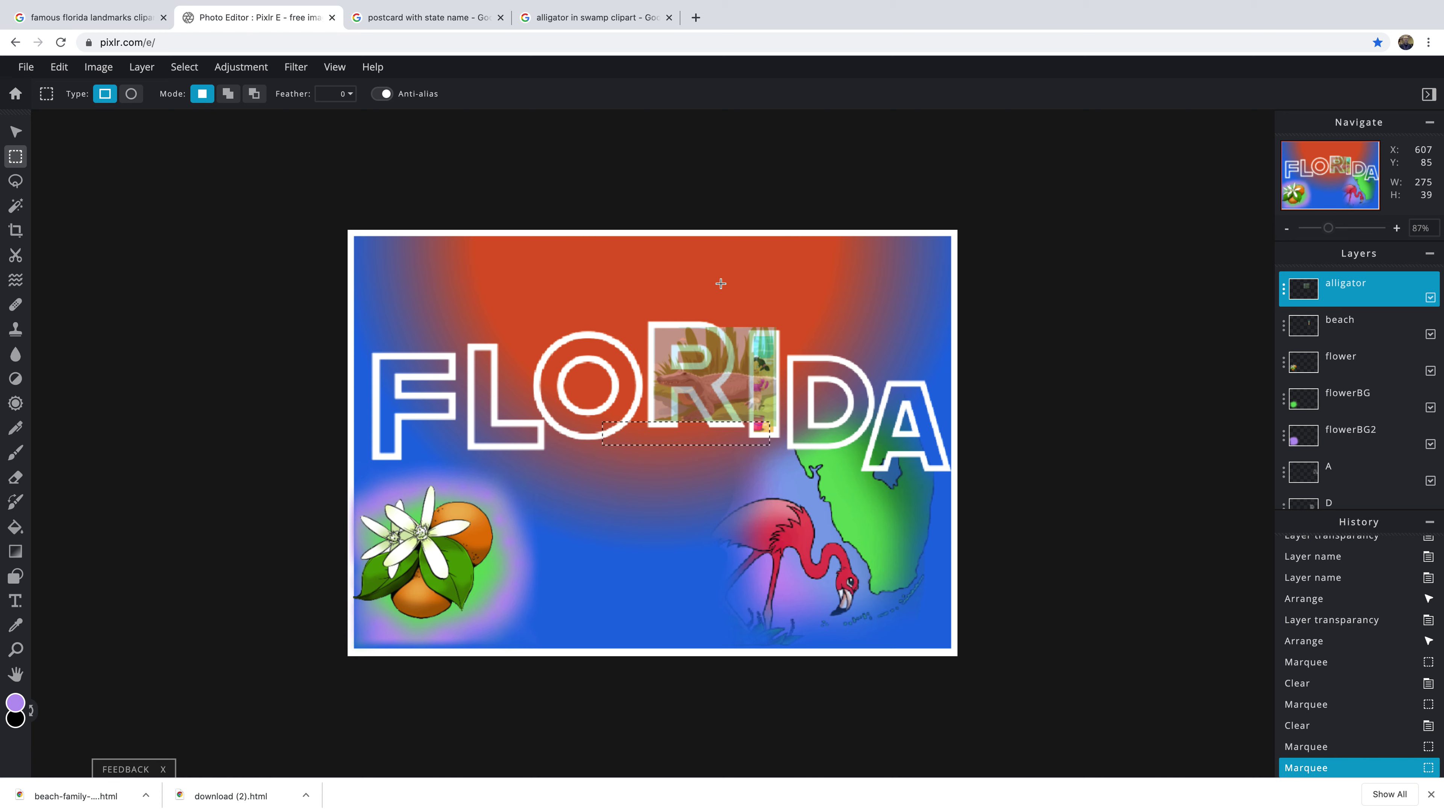
key("Delete")
left_click_drag(821, 268, 734, 469)
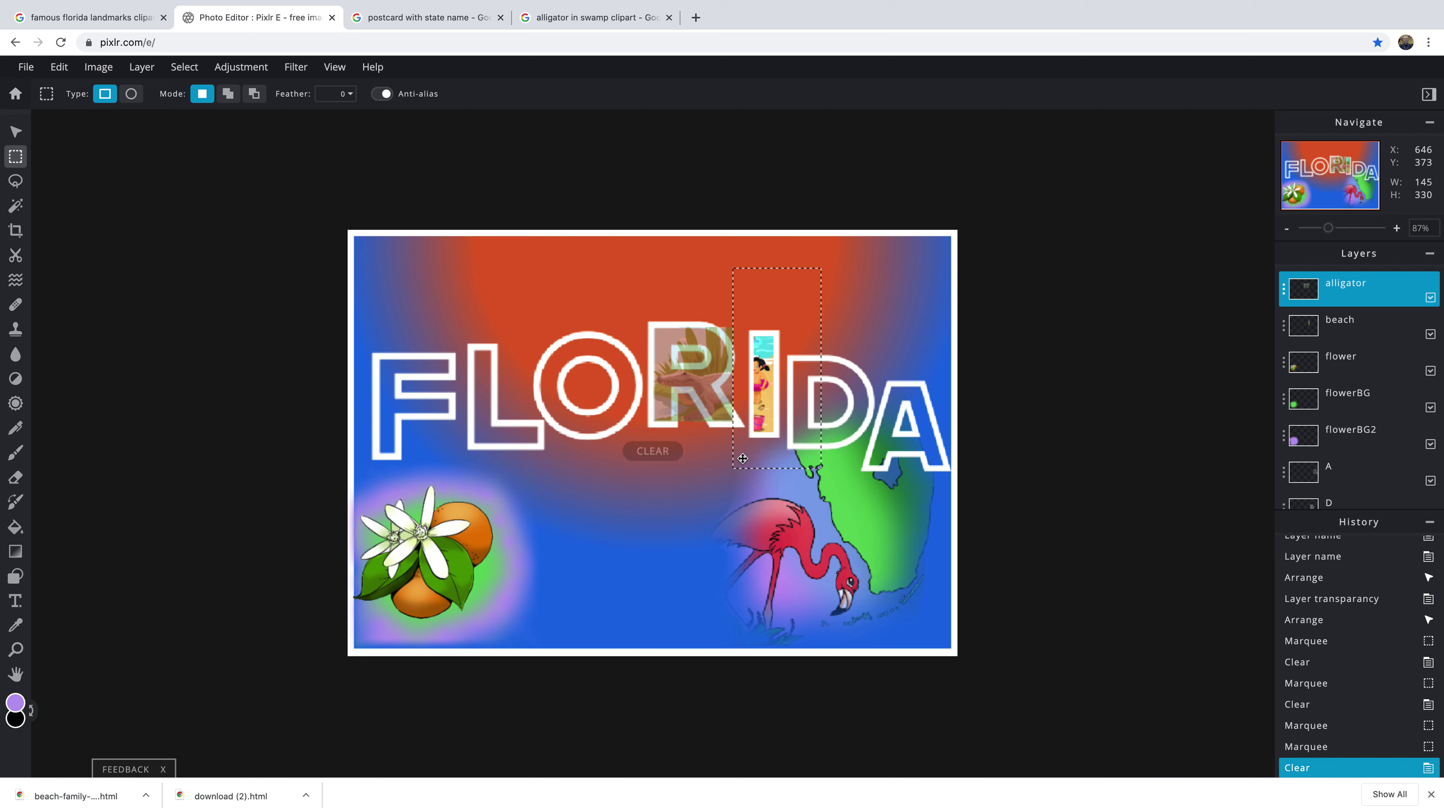
key("Delete")
Clear leftover alligator pieces at the R's upper right, beside its stem, and between its legs
left_click_drag(717, 257, 782, 374)
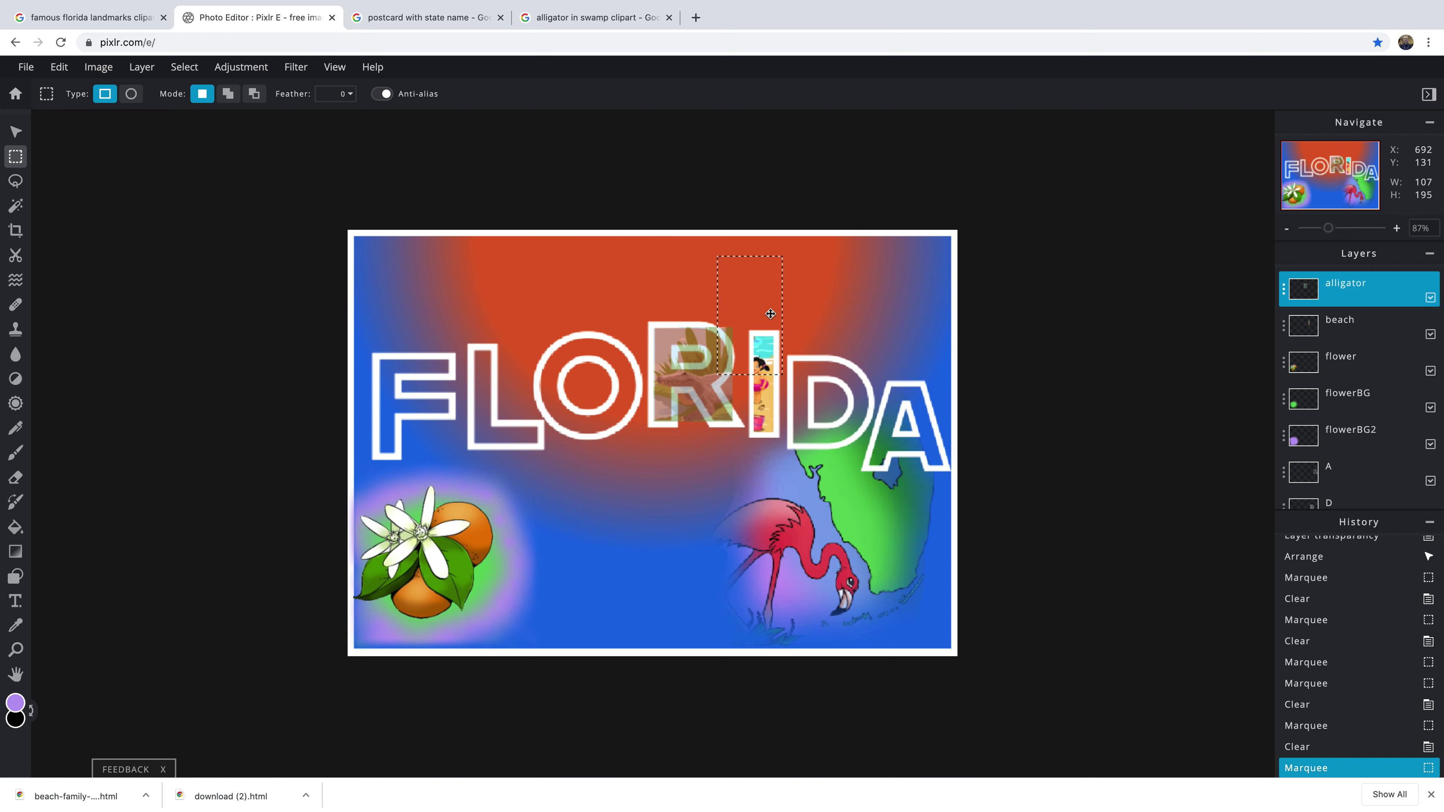
left_click(771, 451)
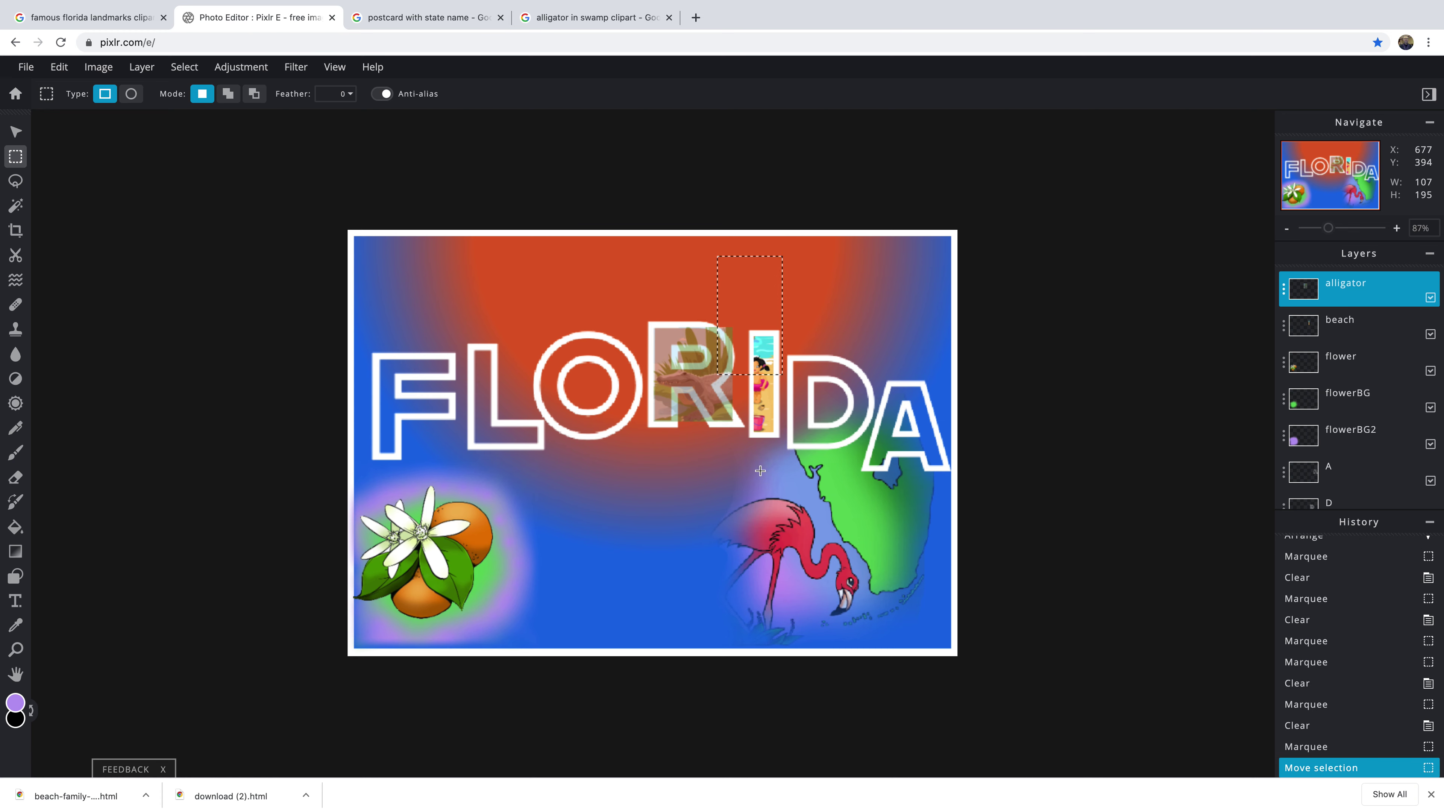
left_click_drag(760, 469, 764, 413)
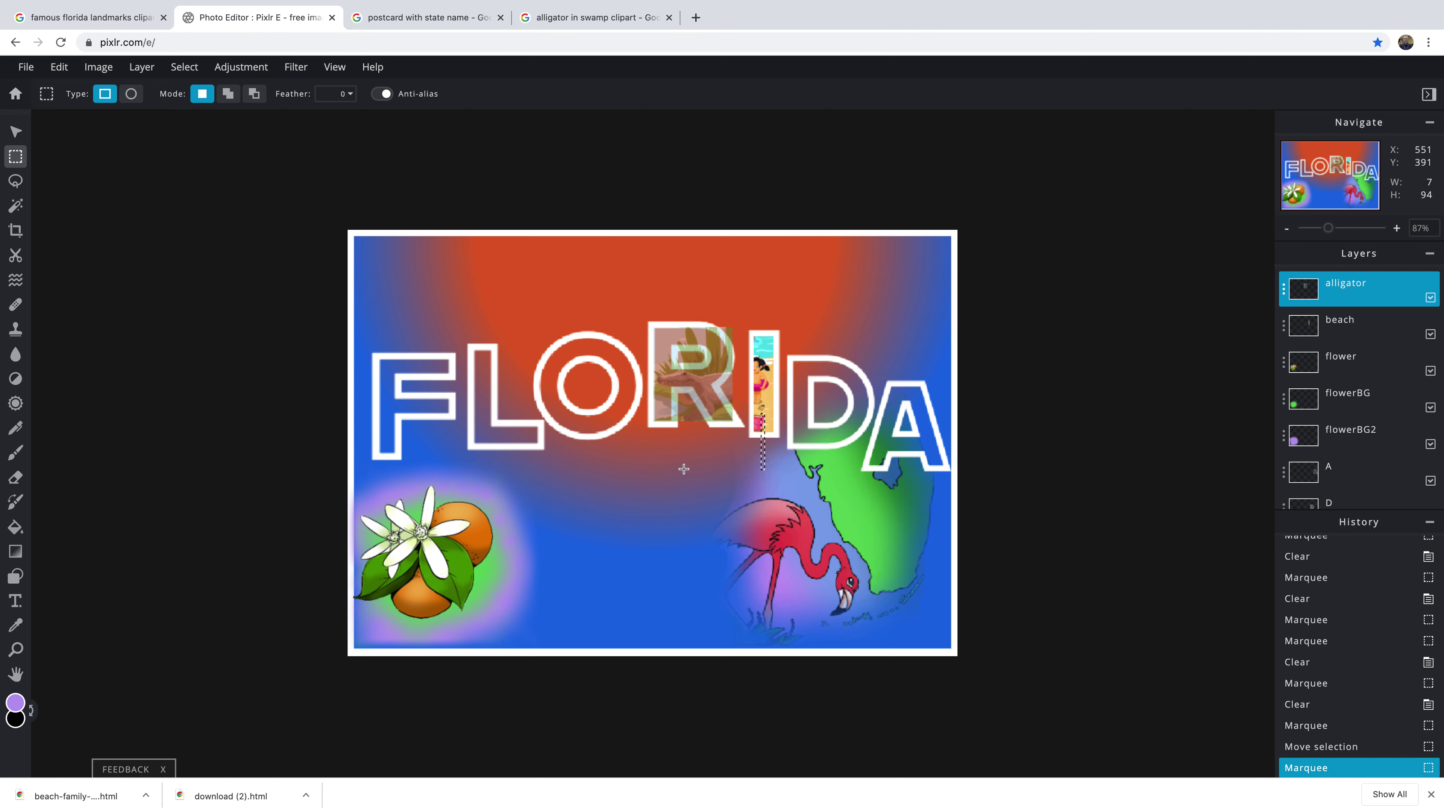
left_click_drag(685, 468, 672, 388)
left_click(680, 509)
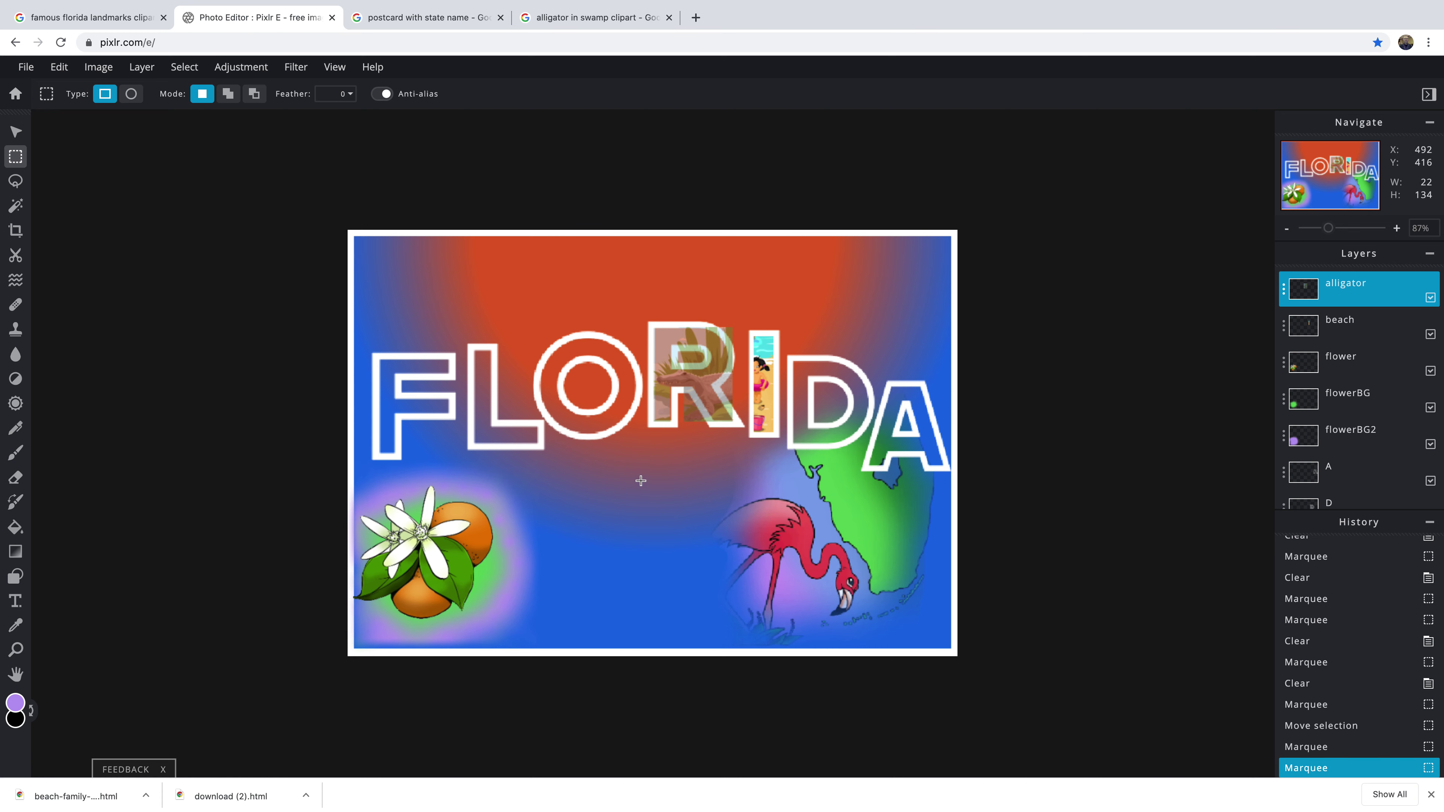
key("Delete")
key("ctrl+d")
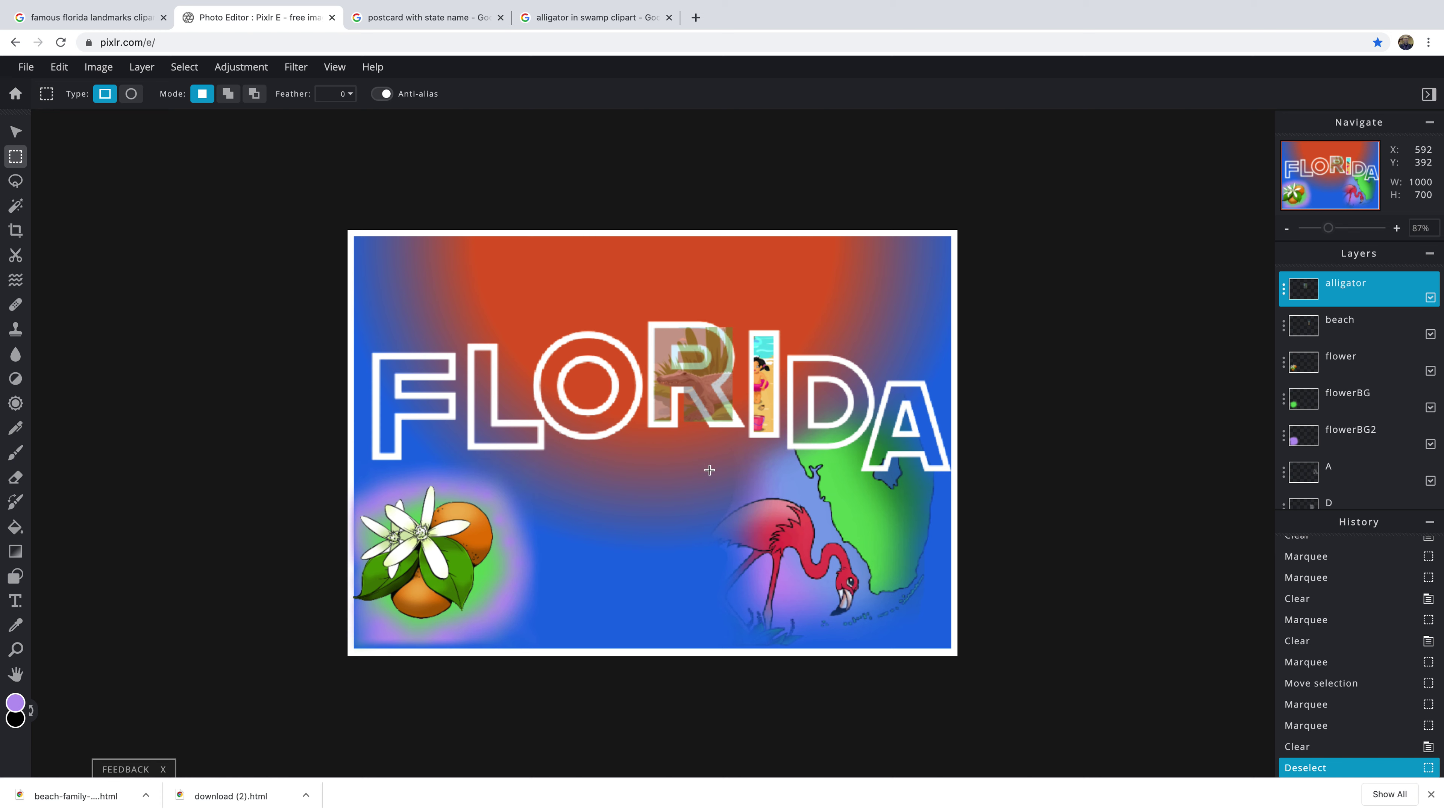
left_click_drag(710, 471, 685, 413)
key("Delete")
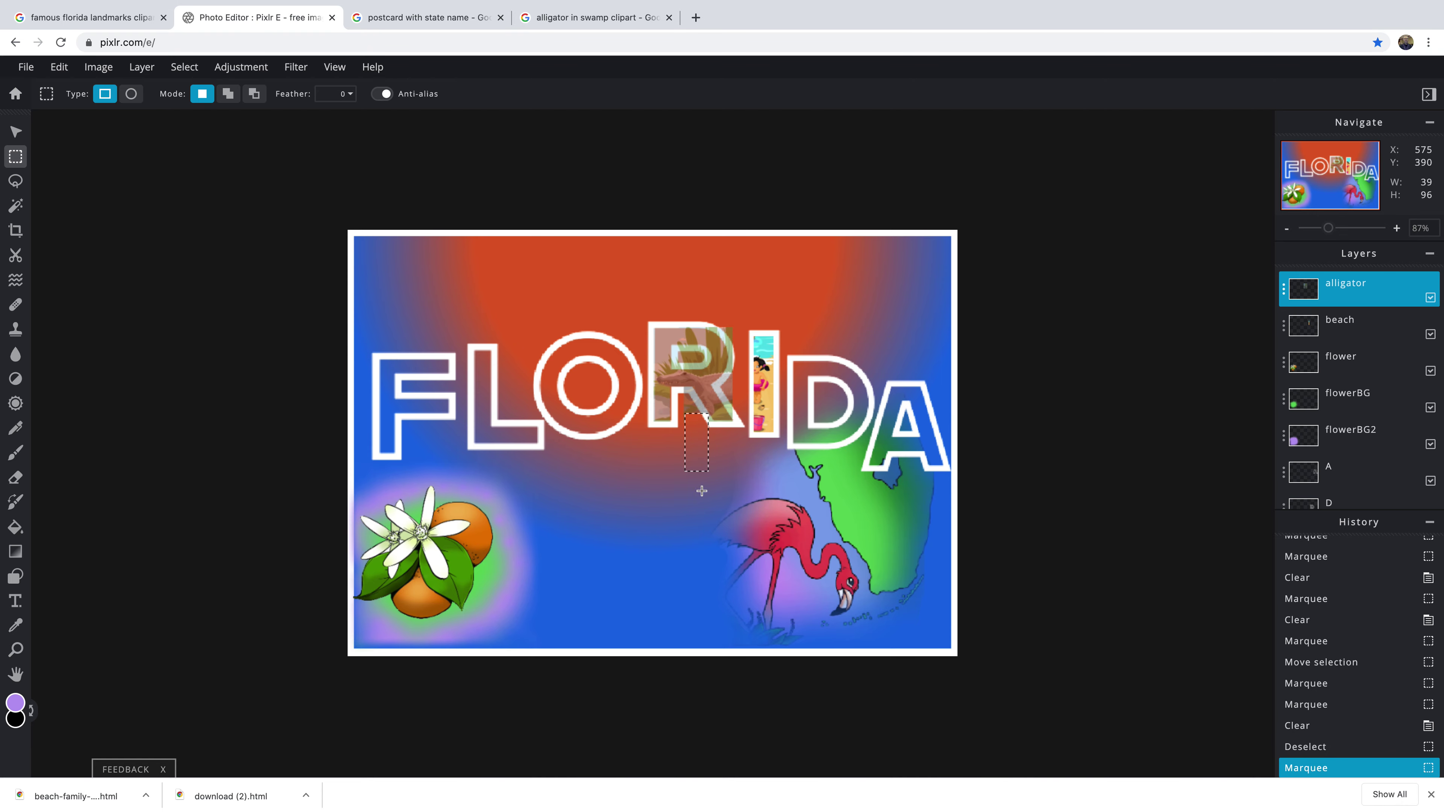
Erase a stray alligator strip overlapping the top of the R's outline
key("ctrl+d")
scroll(687, 490, "down", 3)
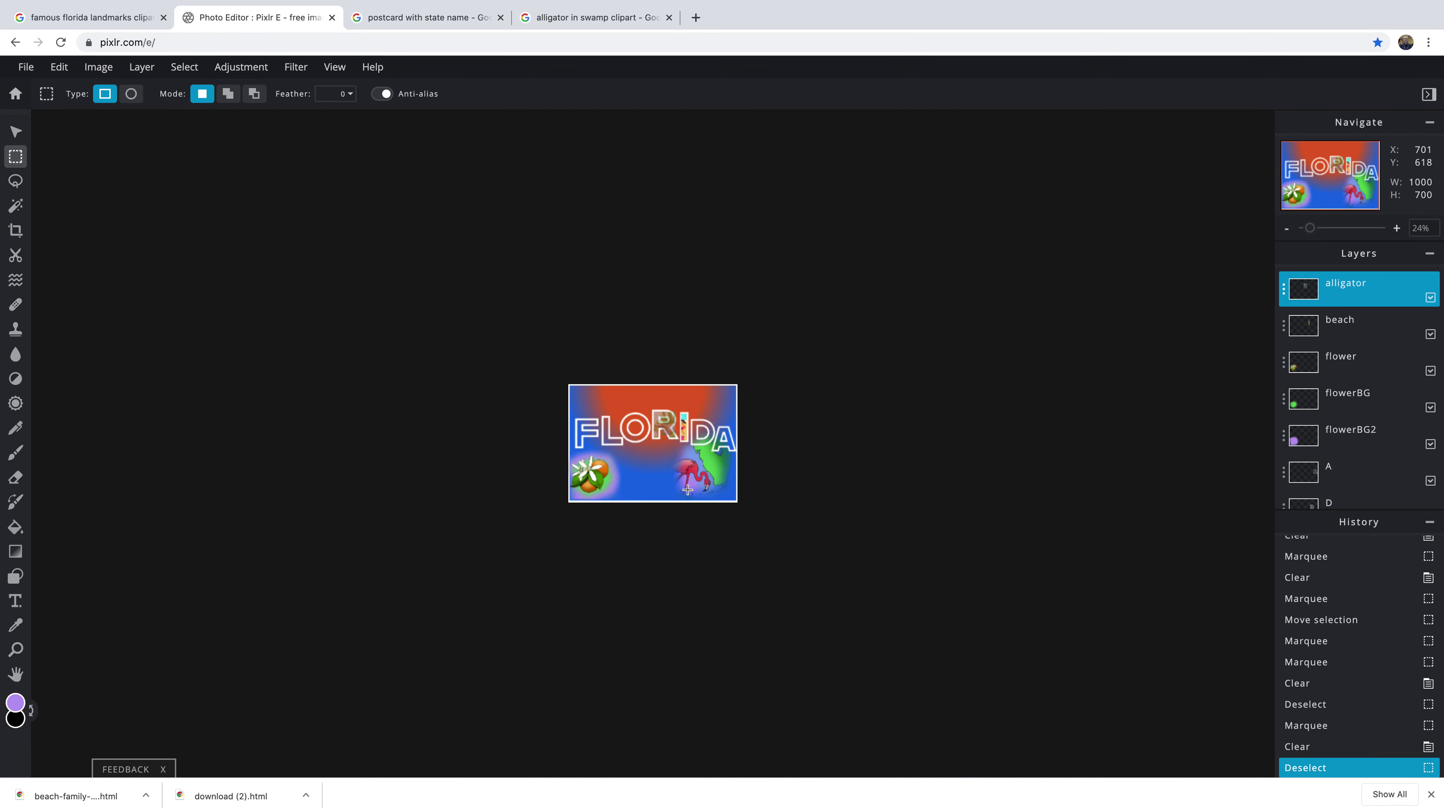
scroll(688, 490, "up", 5)
scroll(687, 490, "down", 2)
scroll(687, 490, "up", 4)
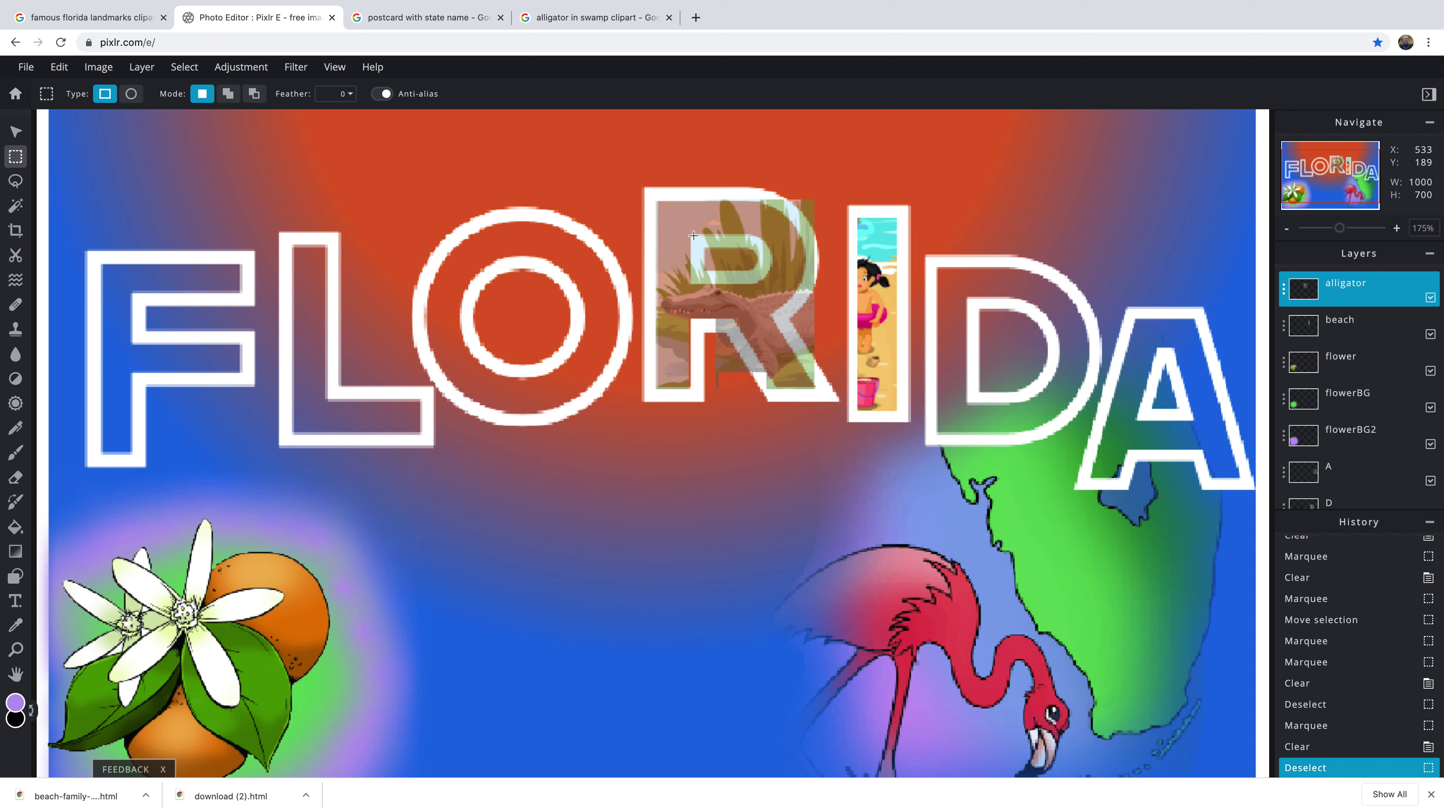
left_click_drag(691, 234, 701, 288)
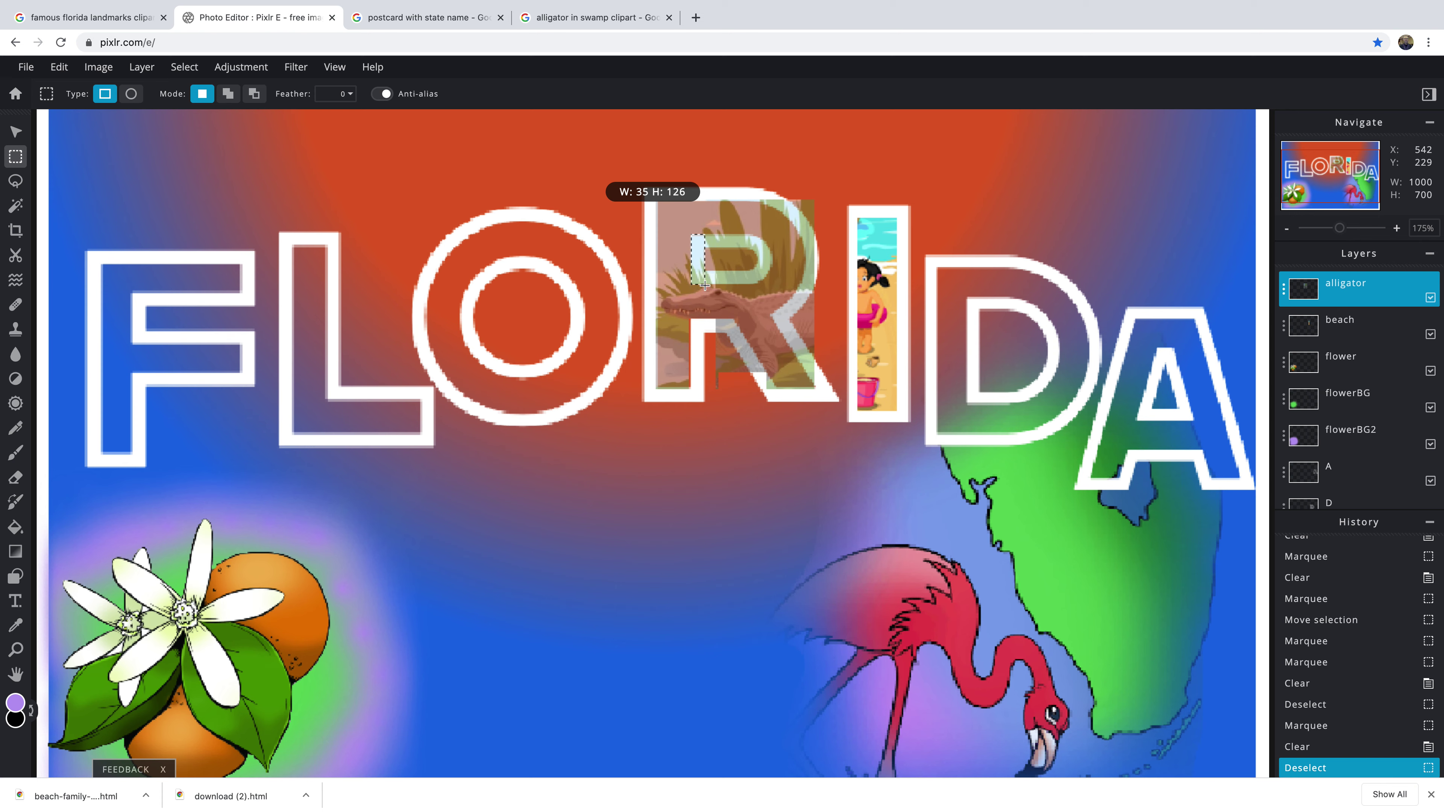
left_click_drag(705, 285, 705, 286)
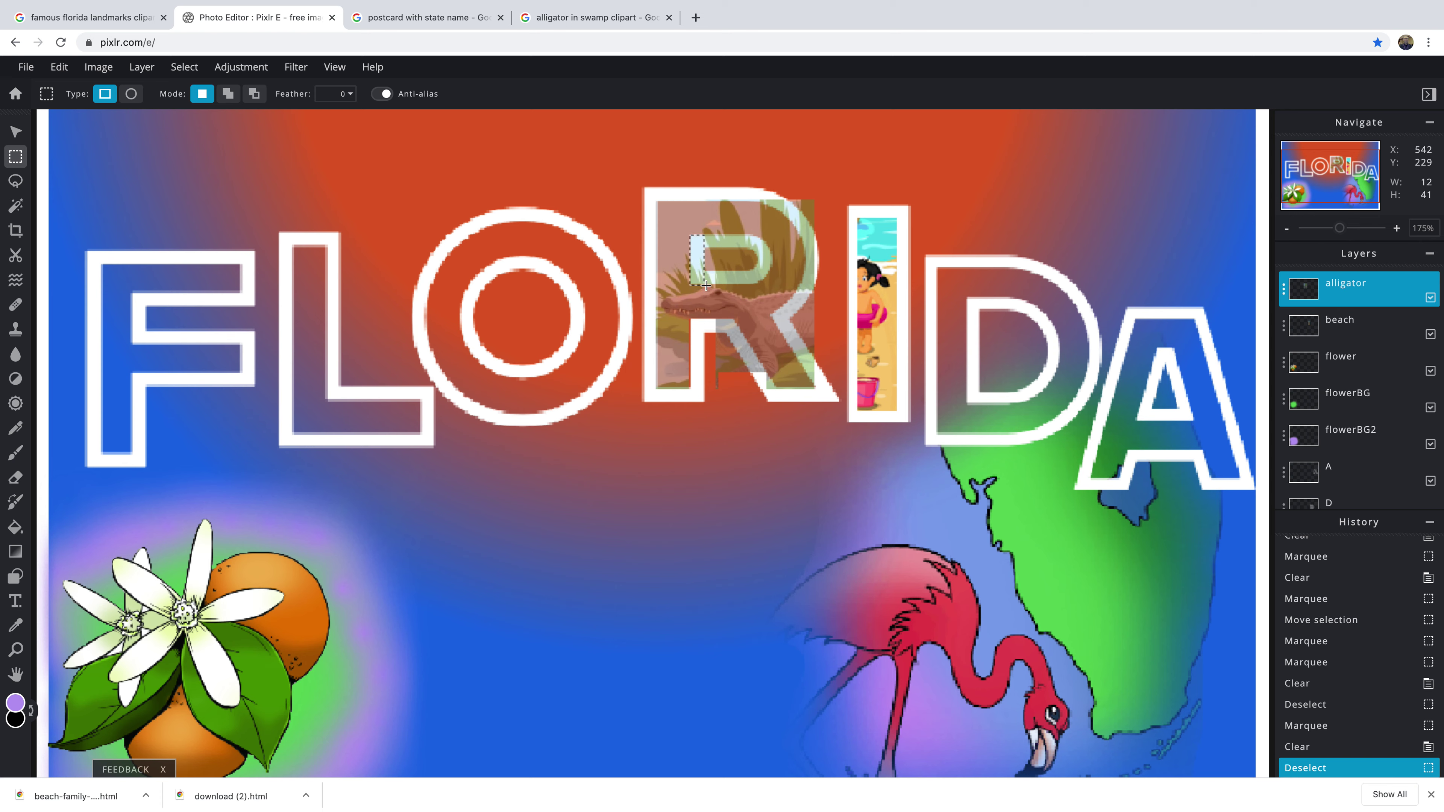
key("Delete")
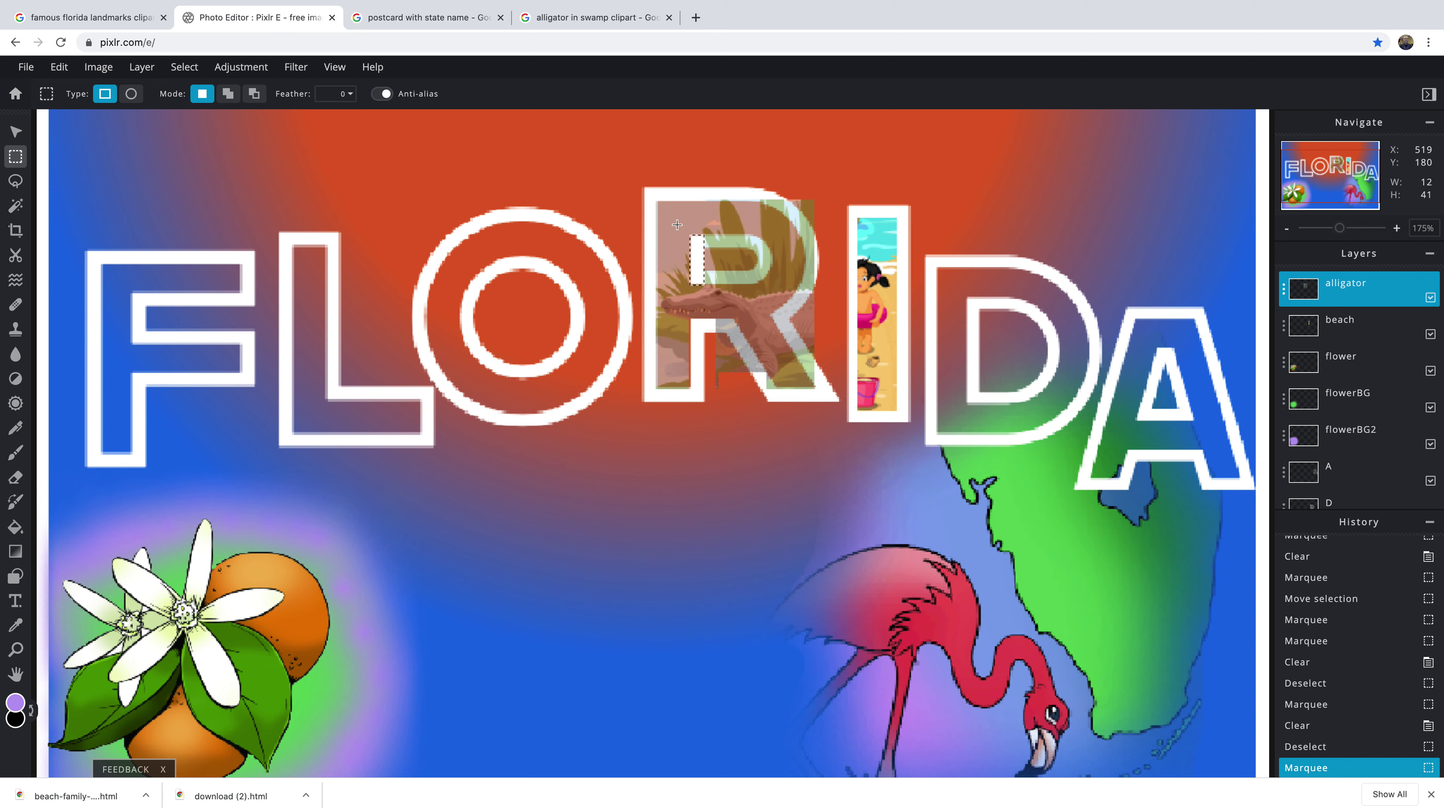
key("Delete")
left_click(692, 224)
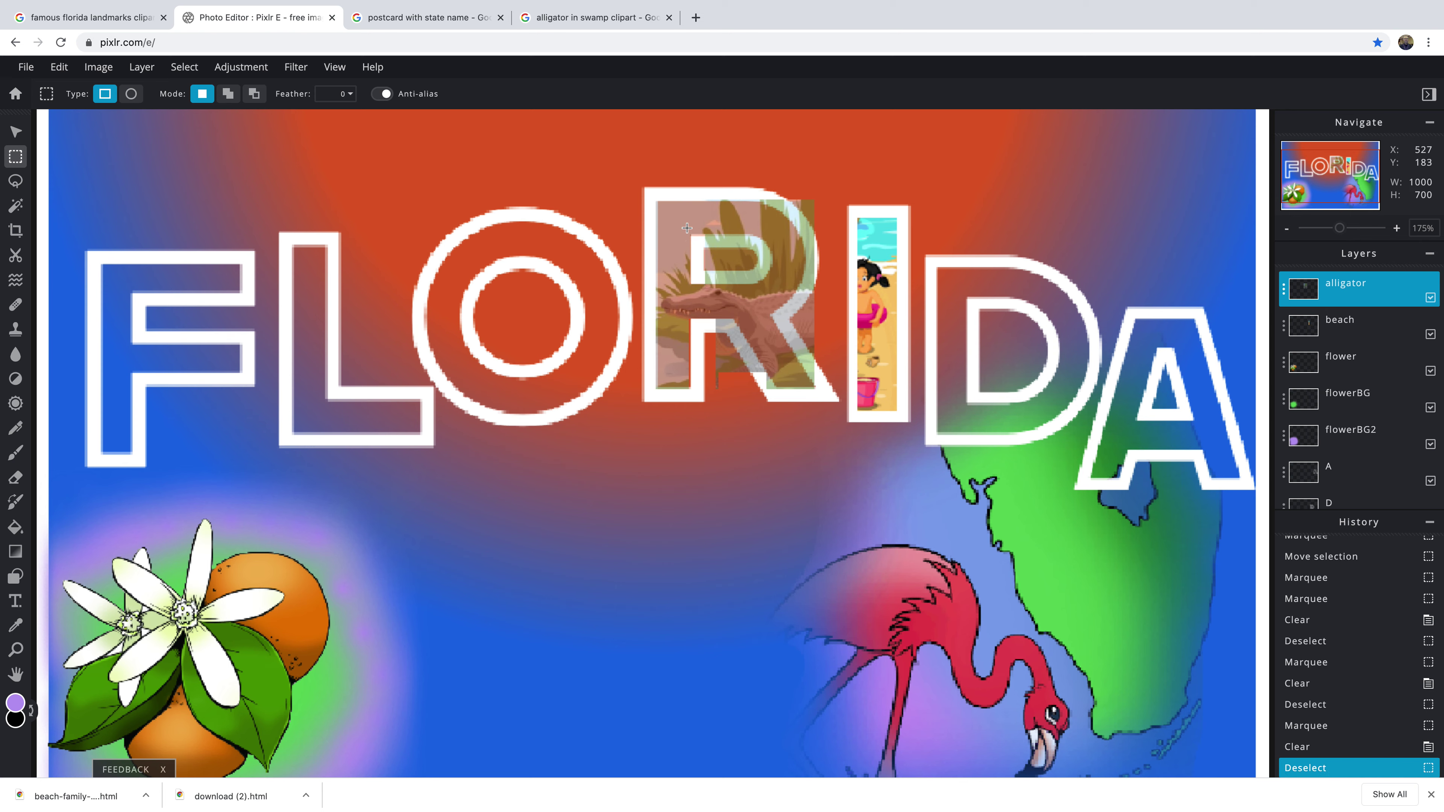
Clear the alligator area above the R's inner bar, then undo that clear
left_click_drag(687, 232, 775, 248)
key("Delete")
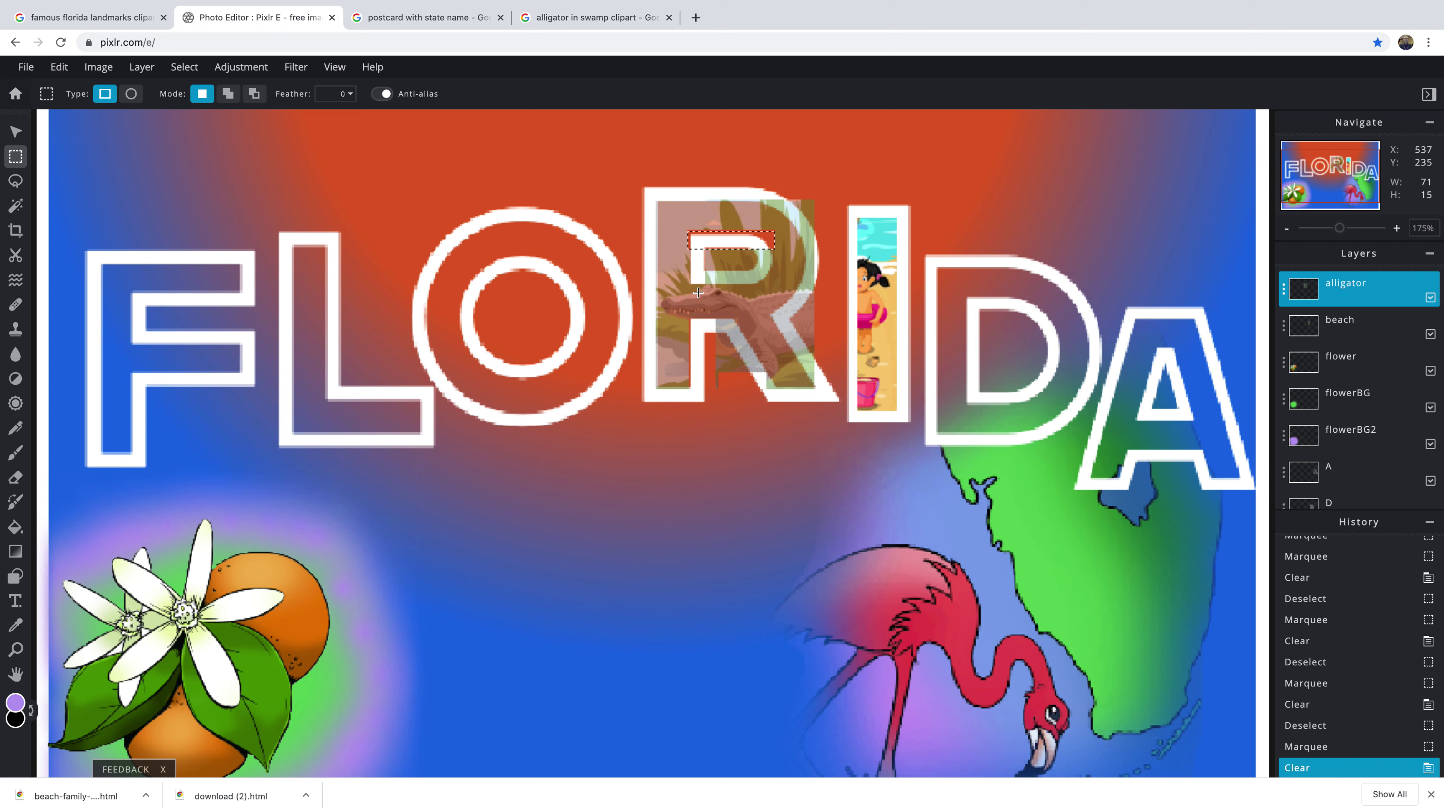
key("ctrl+z")
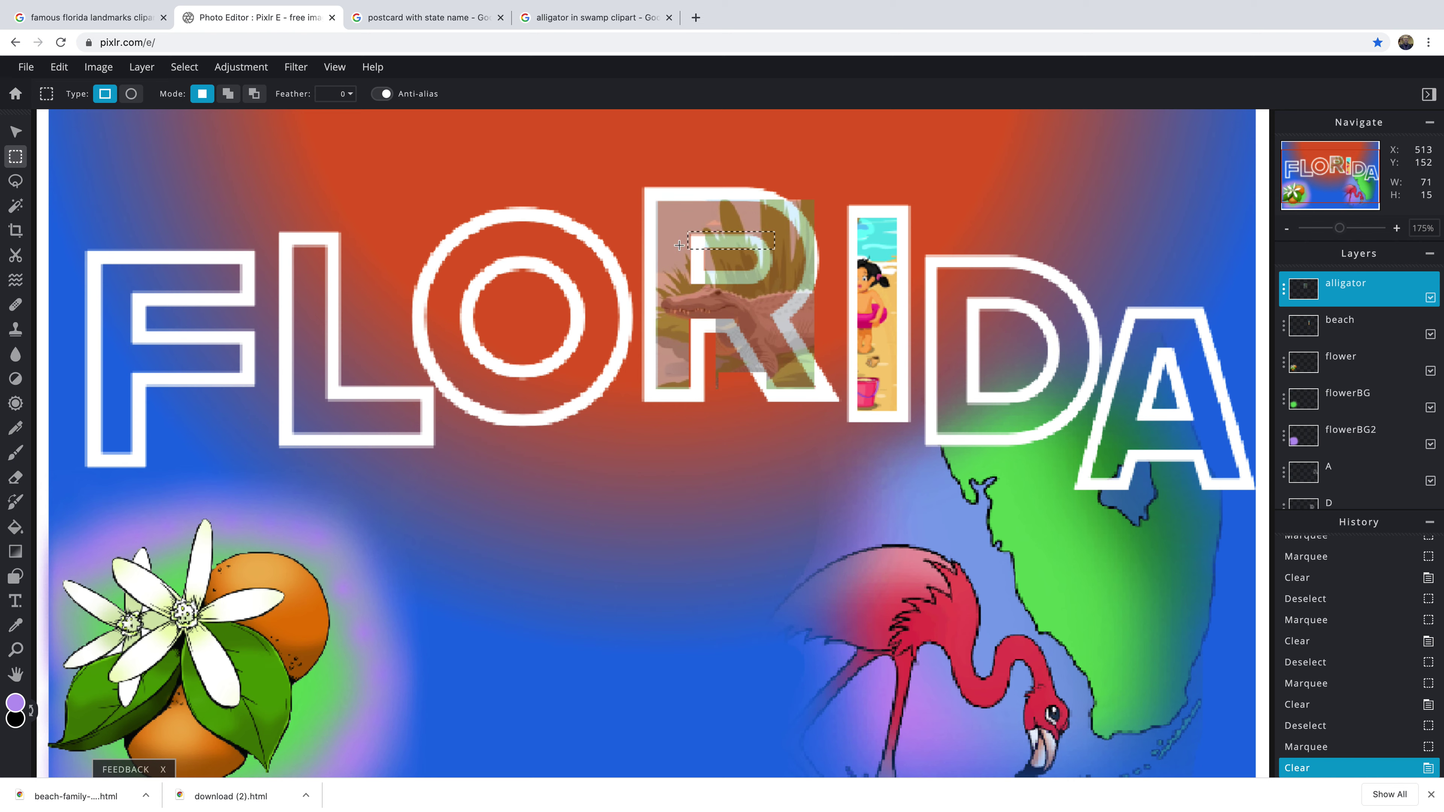
scroll(678, 245, "up", 3)
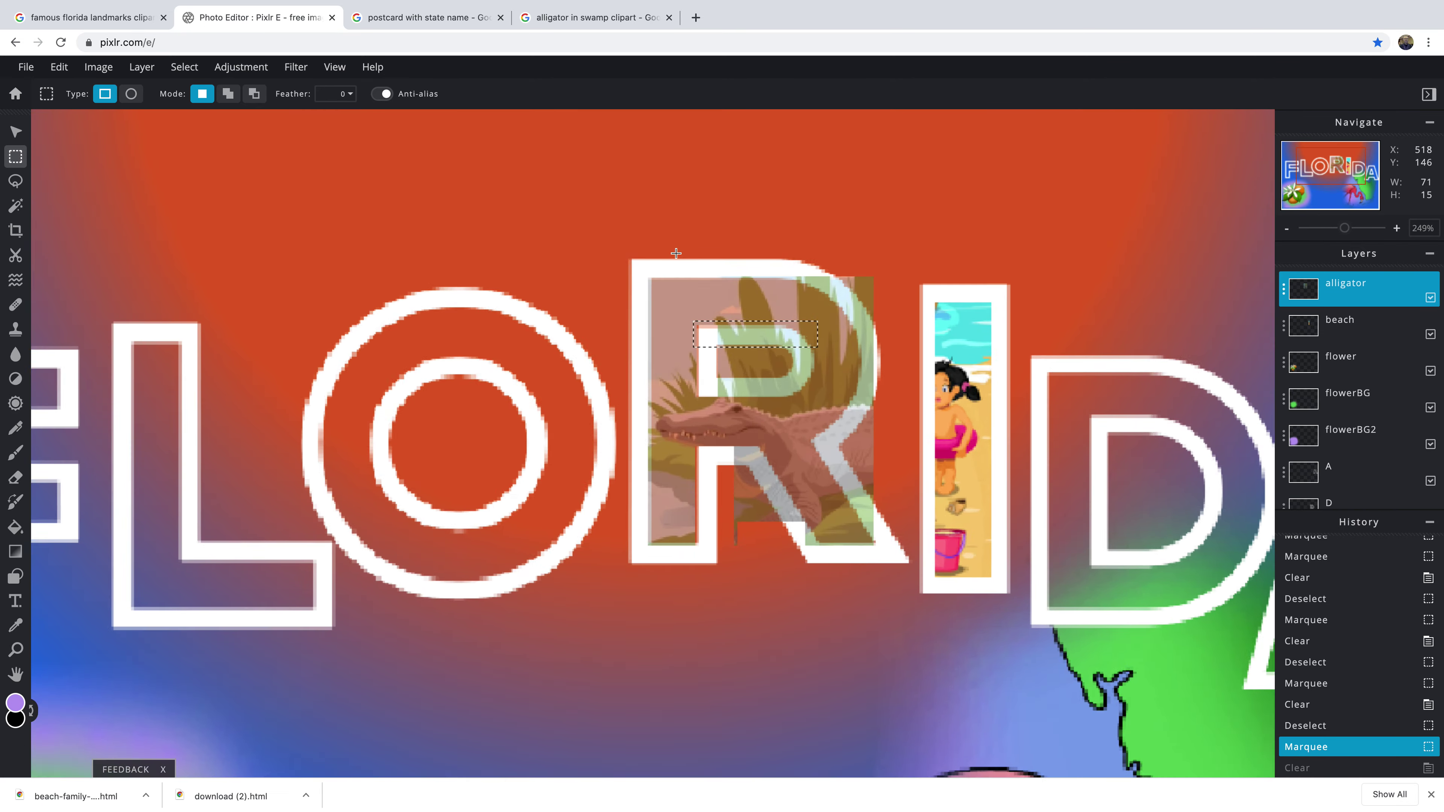
Zoom in and erase the alligator strip covering the R's inner top edge
scroll(676, 253, "up", 3)
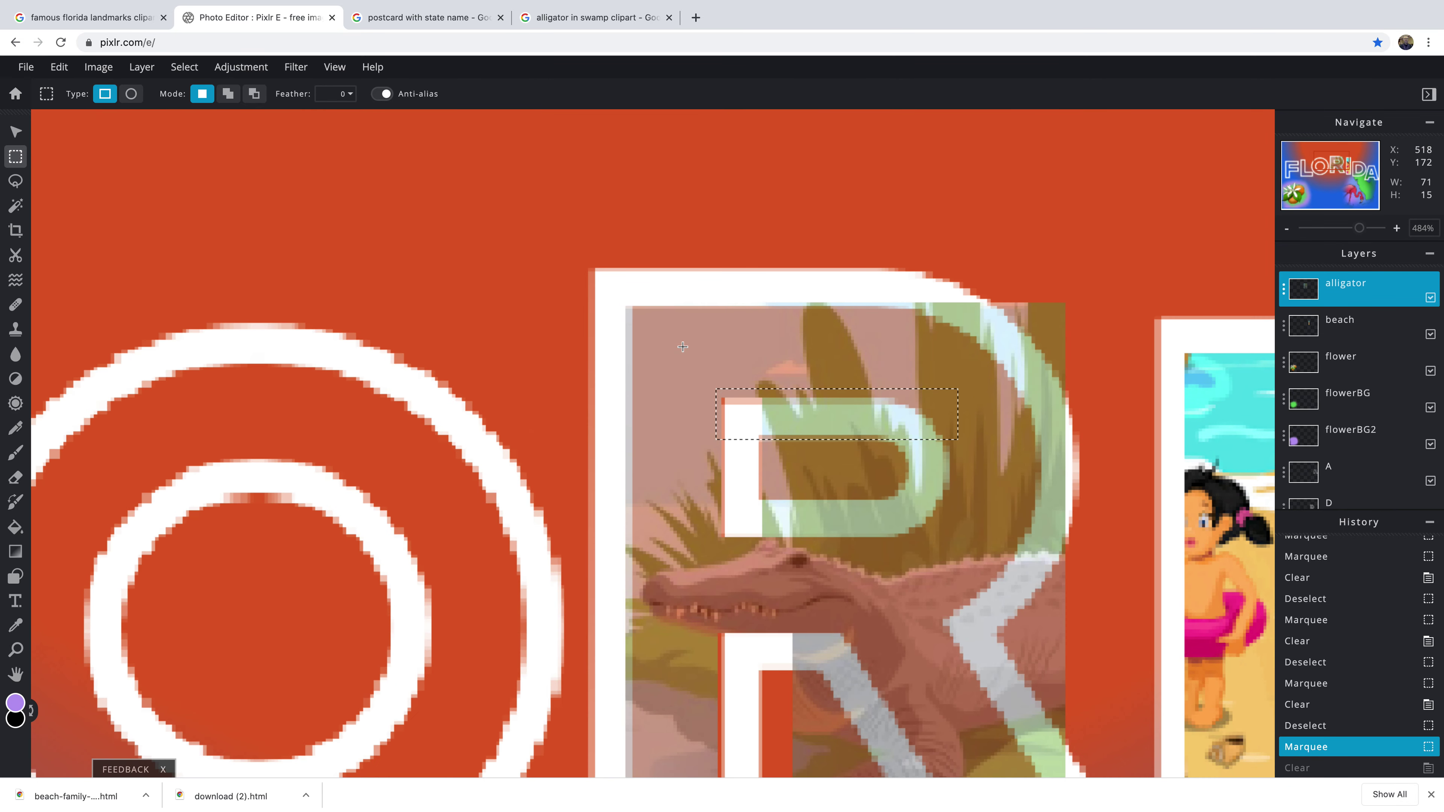
left_click_drag(693, 339, 950, 439)
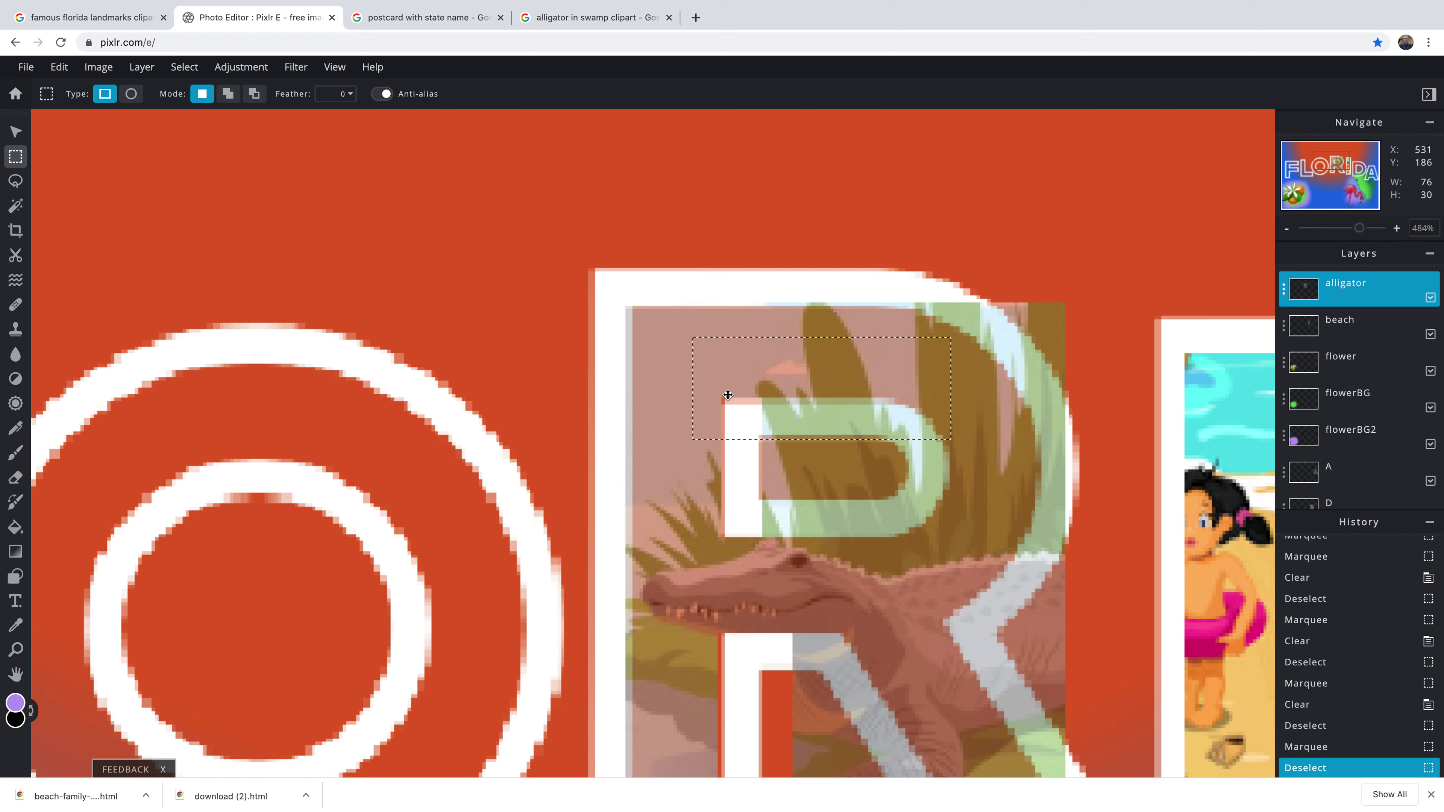
mouse_move(728, 395)
left_mouse_down()
mouse_move(729, 427)
mouse_move(732, 403)
left_mouse_up()
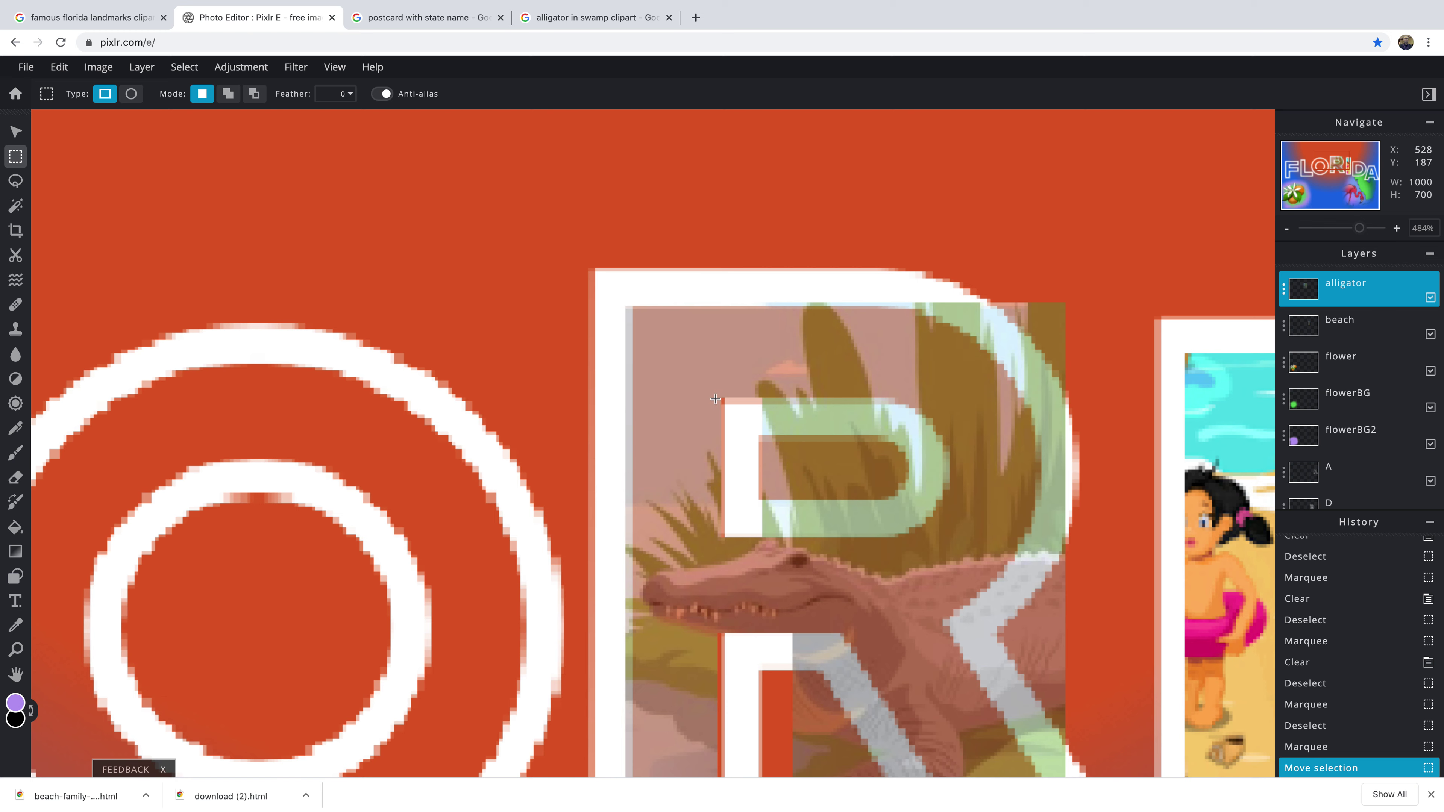
left_click(716, 399)
left_click_drag(722, 397, 914, 436)
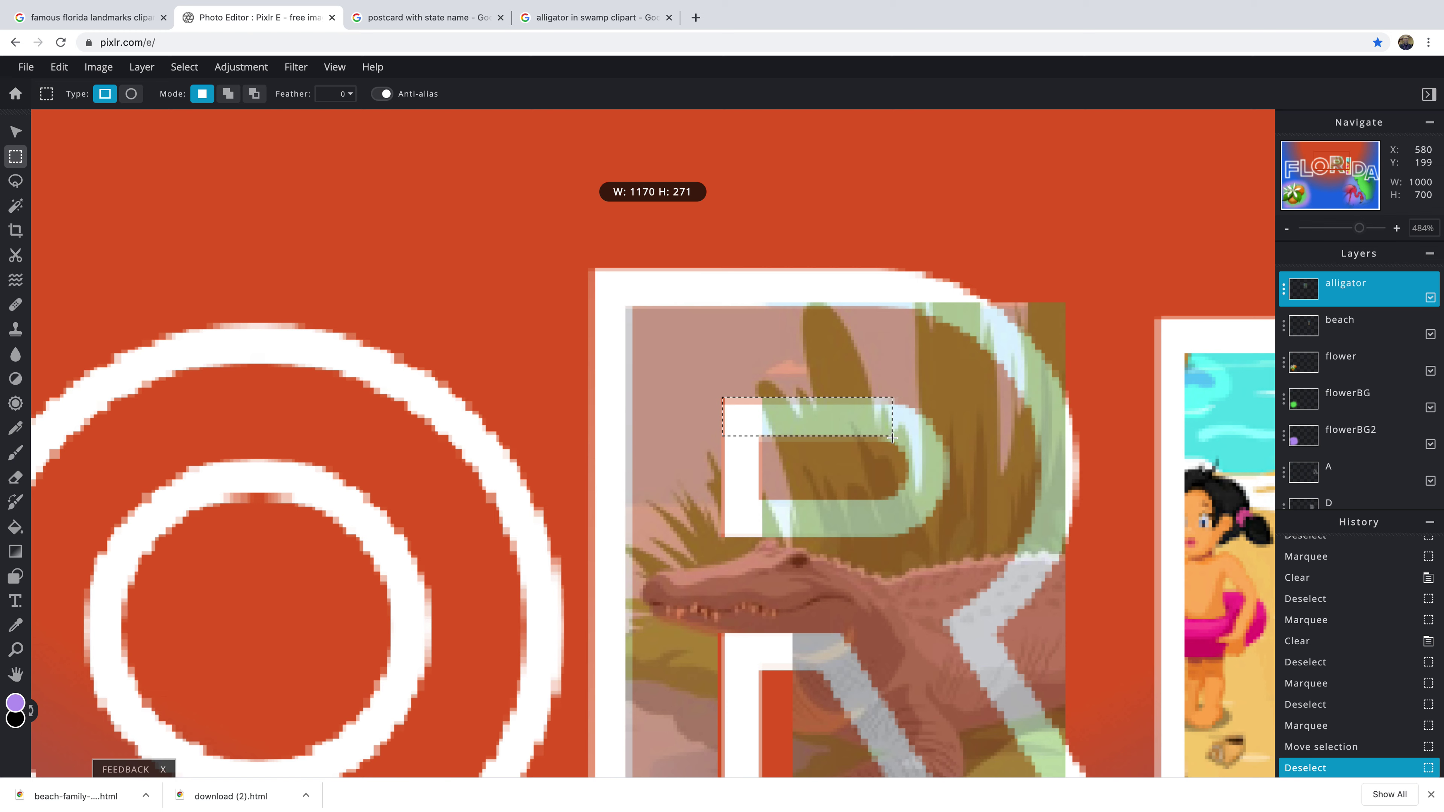
mouse_move(892, 438)
left_mouse_down()
mouse_move(878, 438)
mouse_move(890, 438)
left_mouse_up()
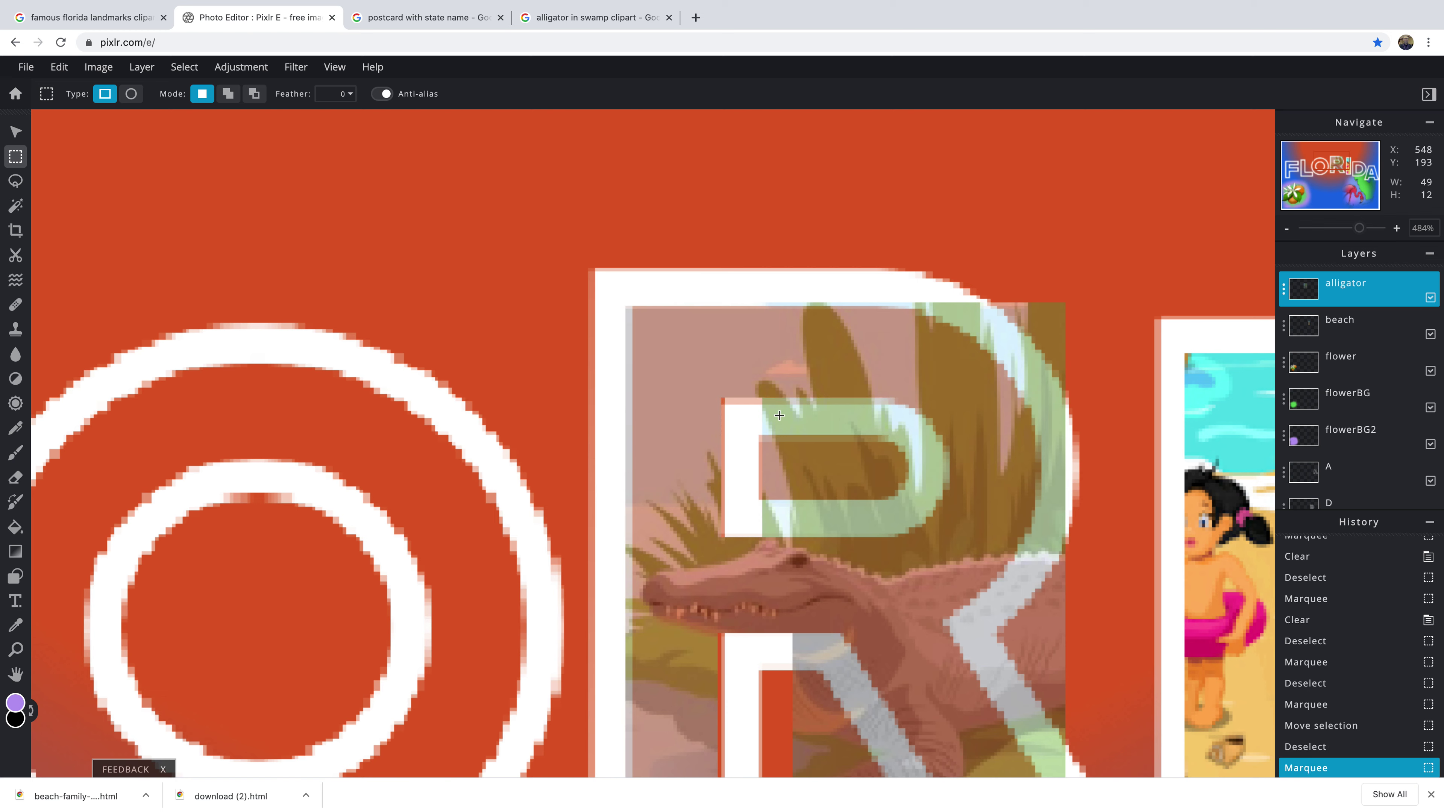
left_click(725, 401)
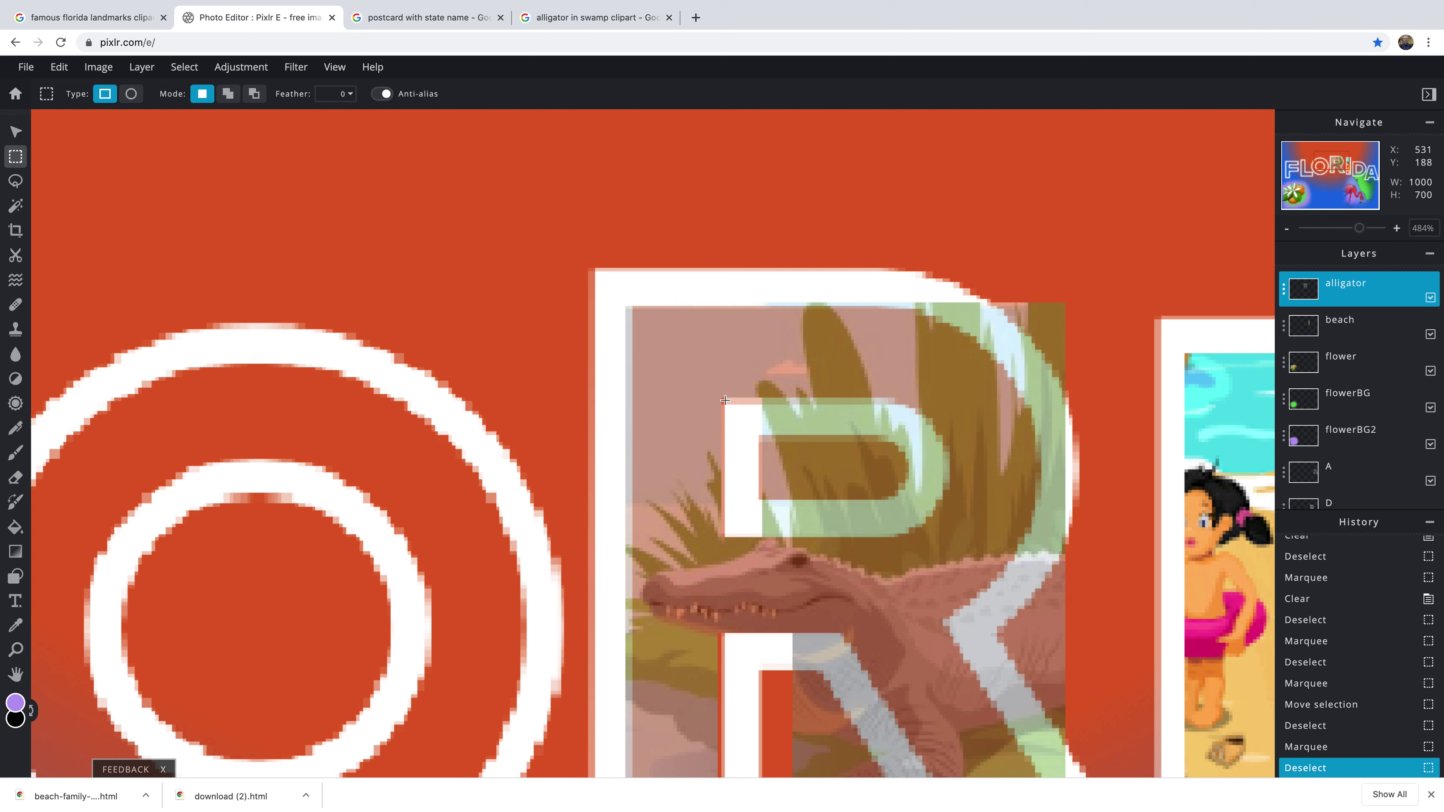
left_click_drag(725, 401, 896, 435)
key("Delete")
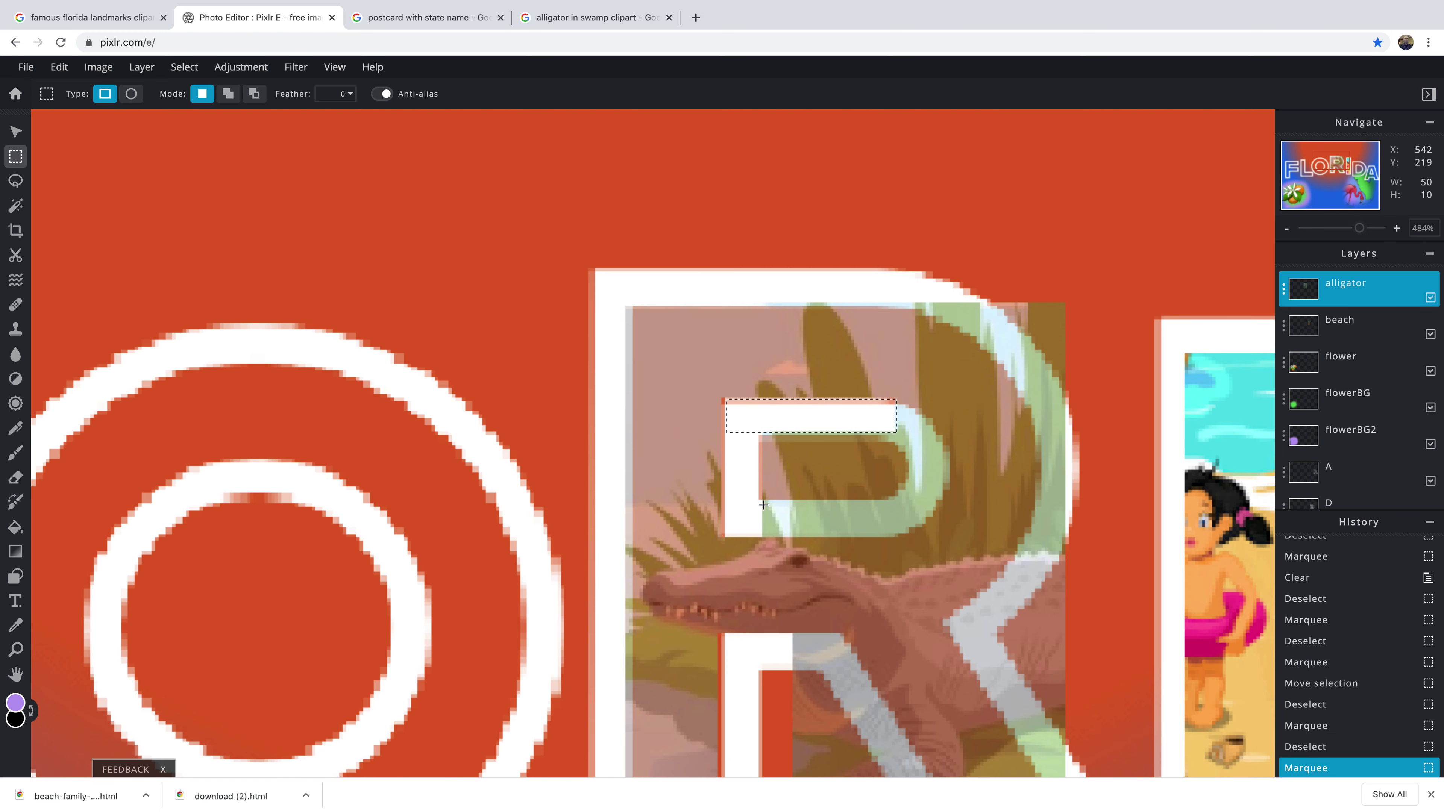
key("Delete")
Erase the green strip at the bottom of the R's bowl and deselect
left_click_drag(762, 502, 900, 538)
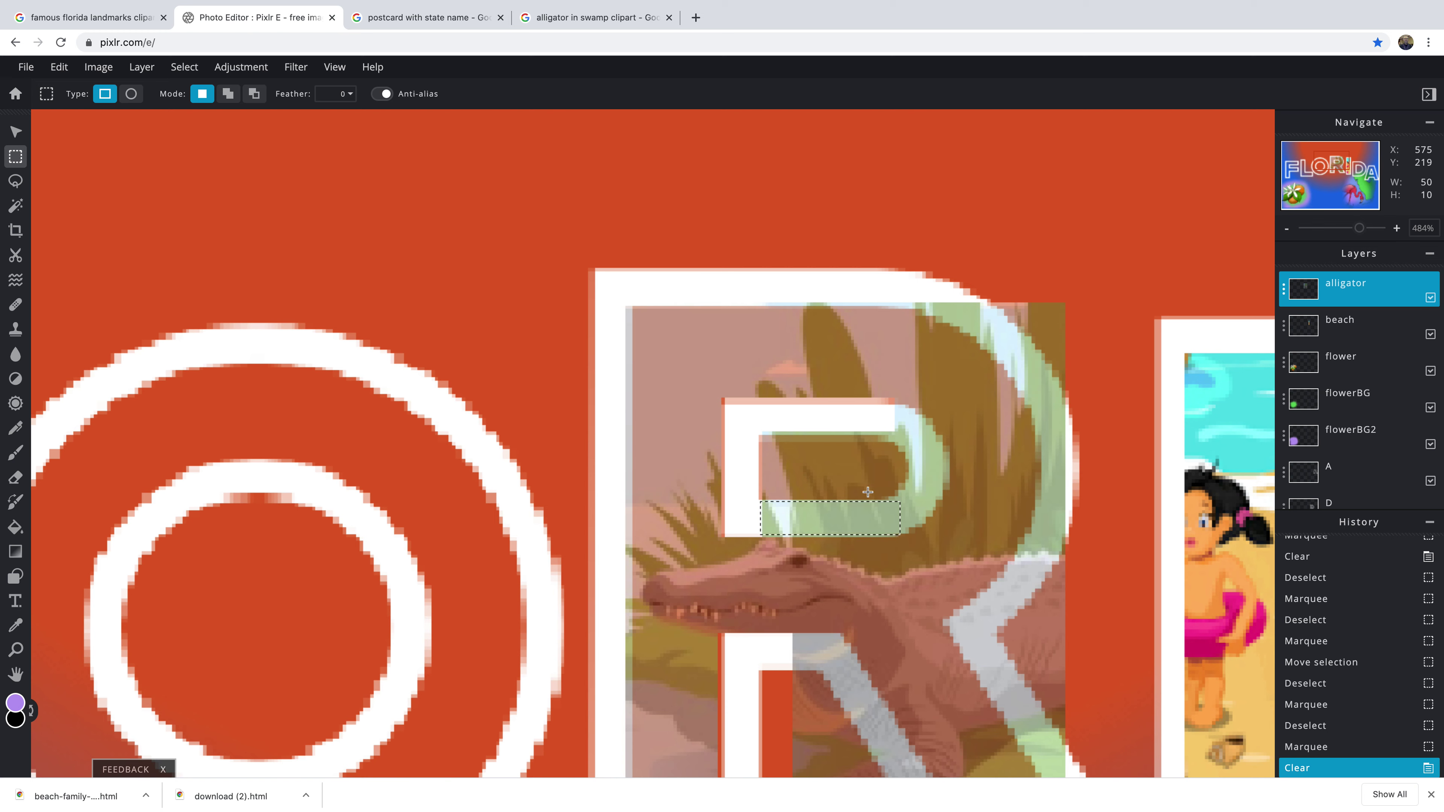
key("Delete")
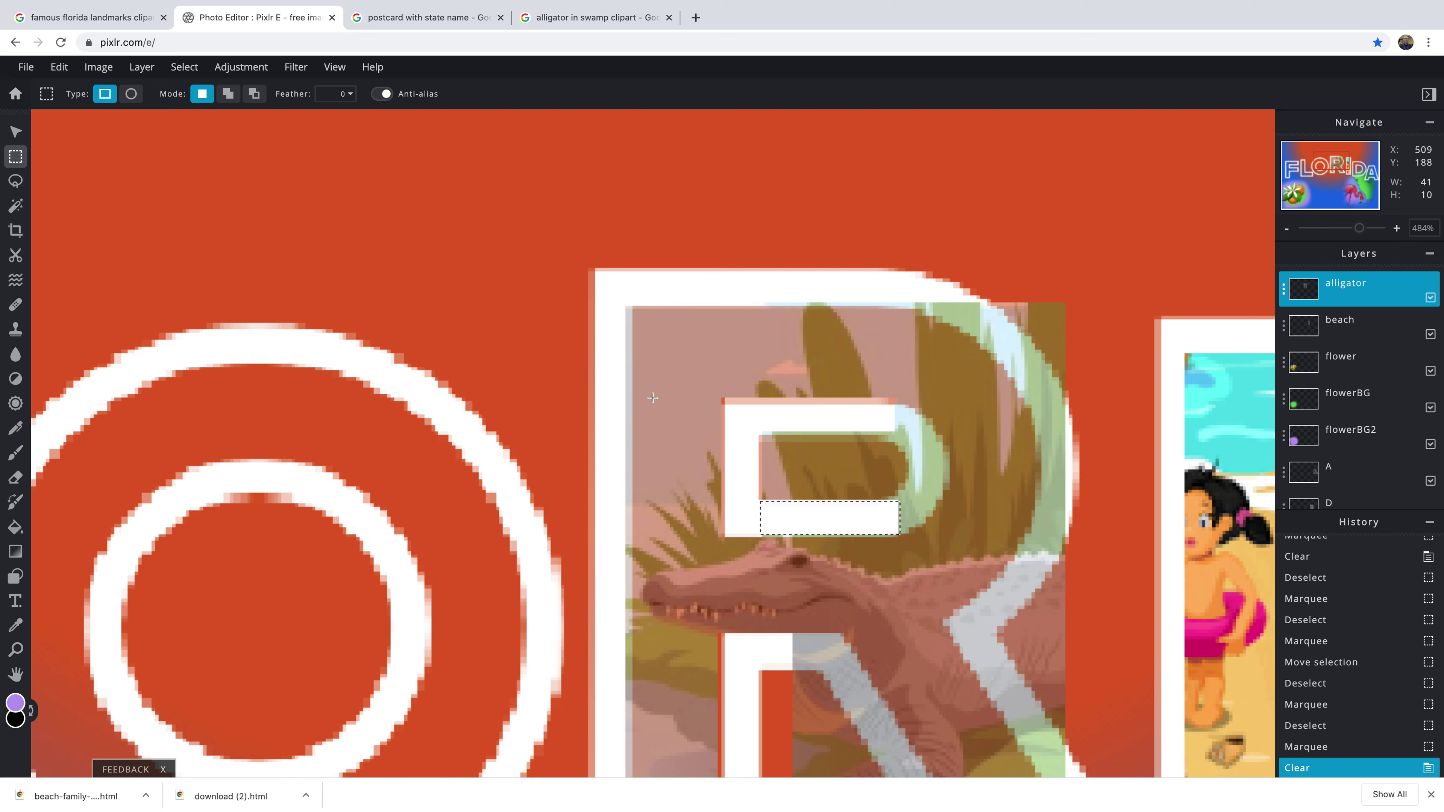
key("Delete")
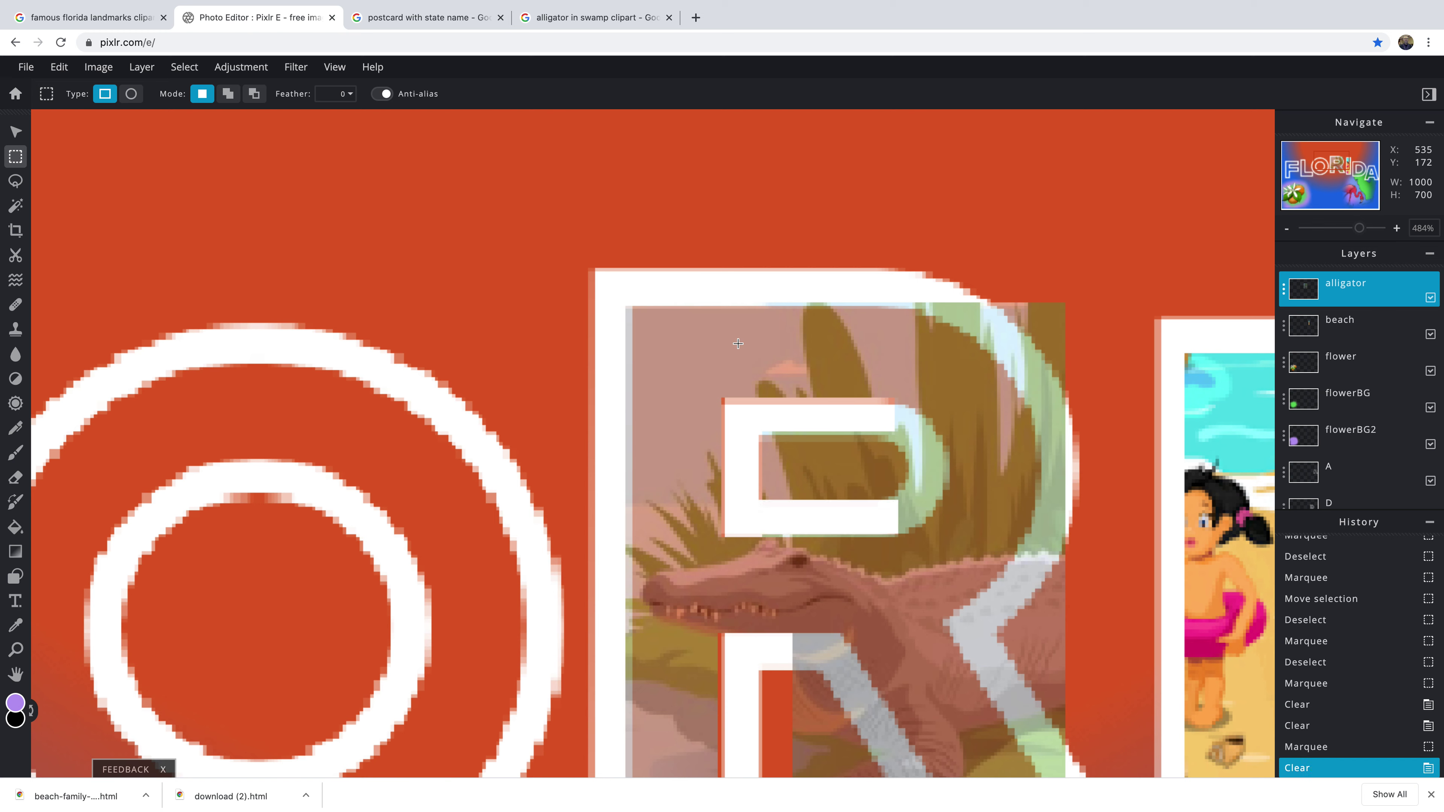
key("ctrl+d")
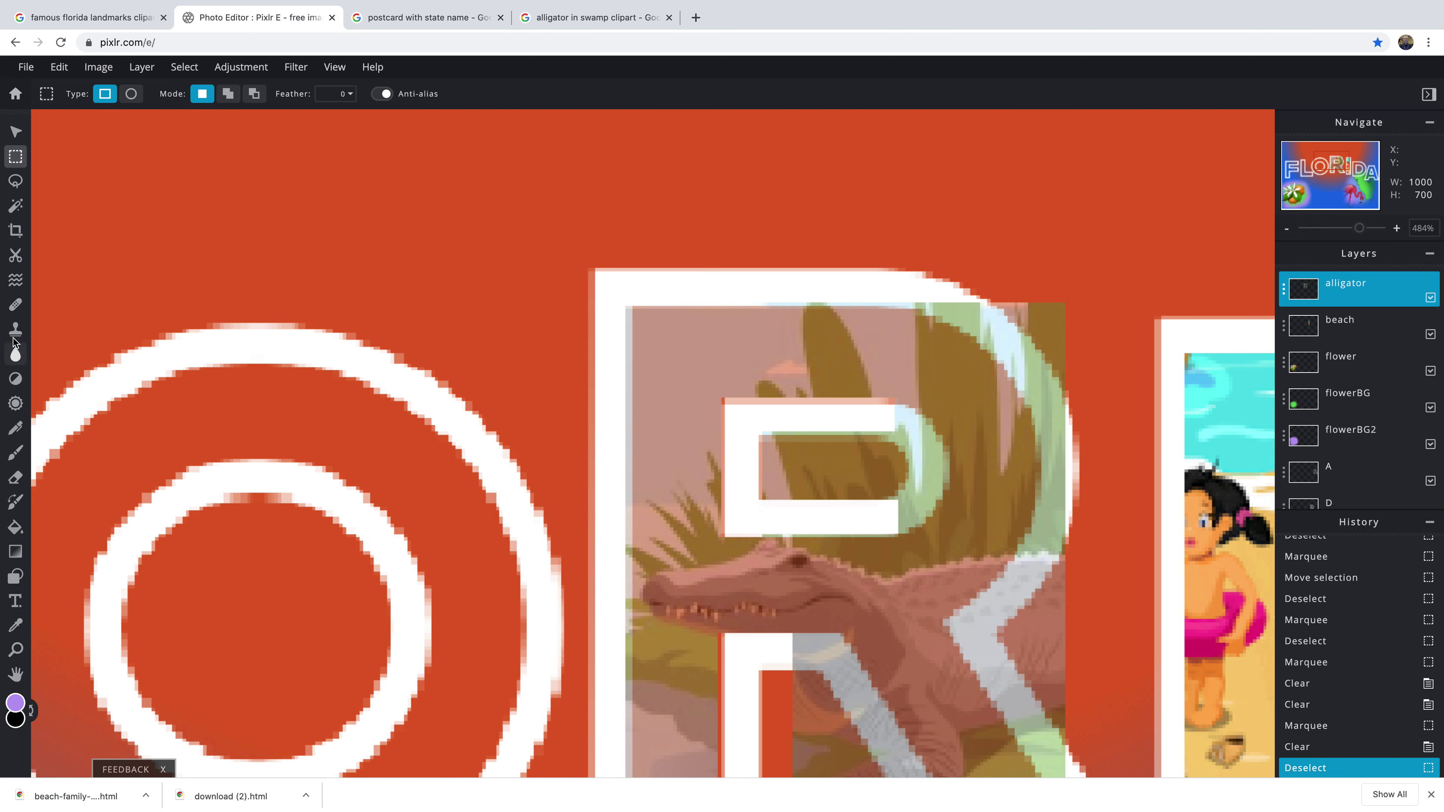
left_click(16, 480)
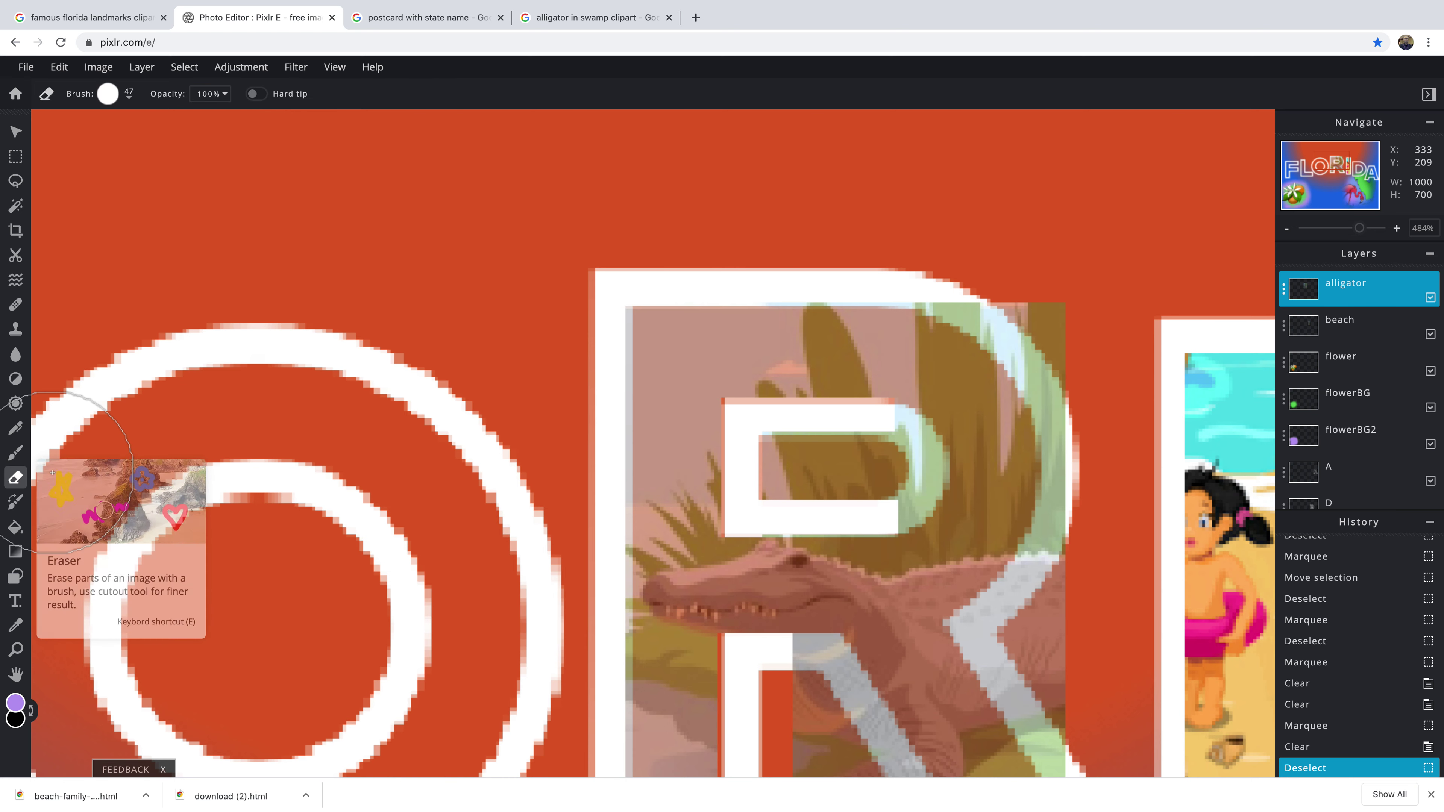
Set the eraser brush to 8px size with 0% softness
left_click(130, 101)
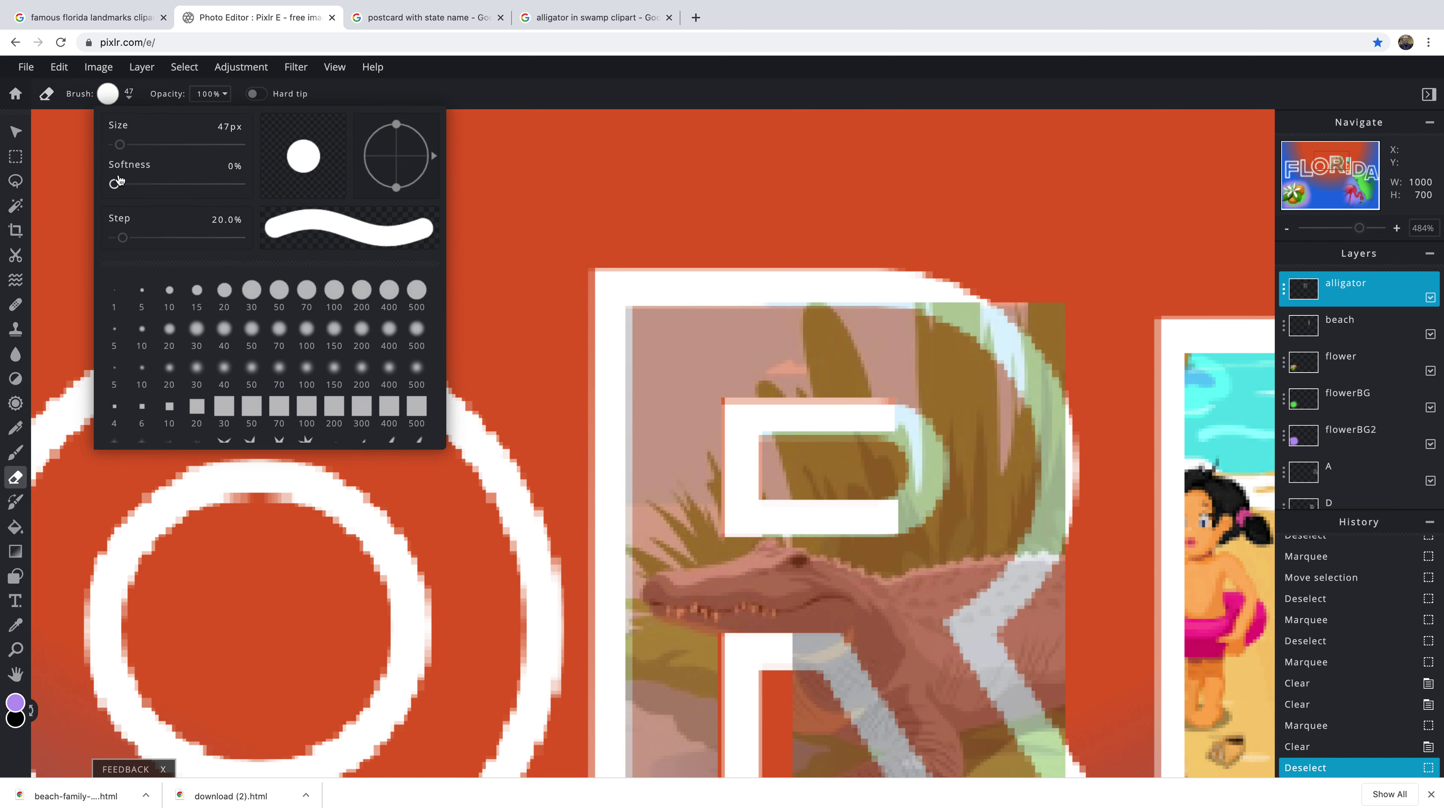
left_click_drag(122, 147, 116, 145)
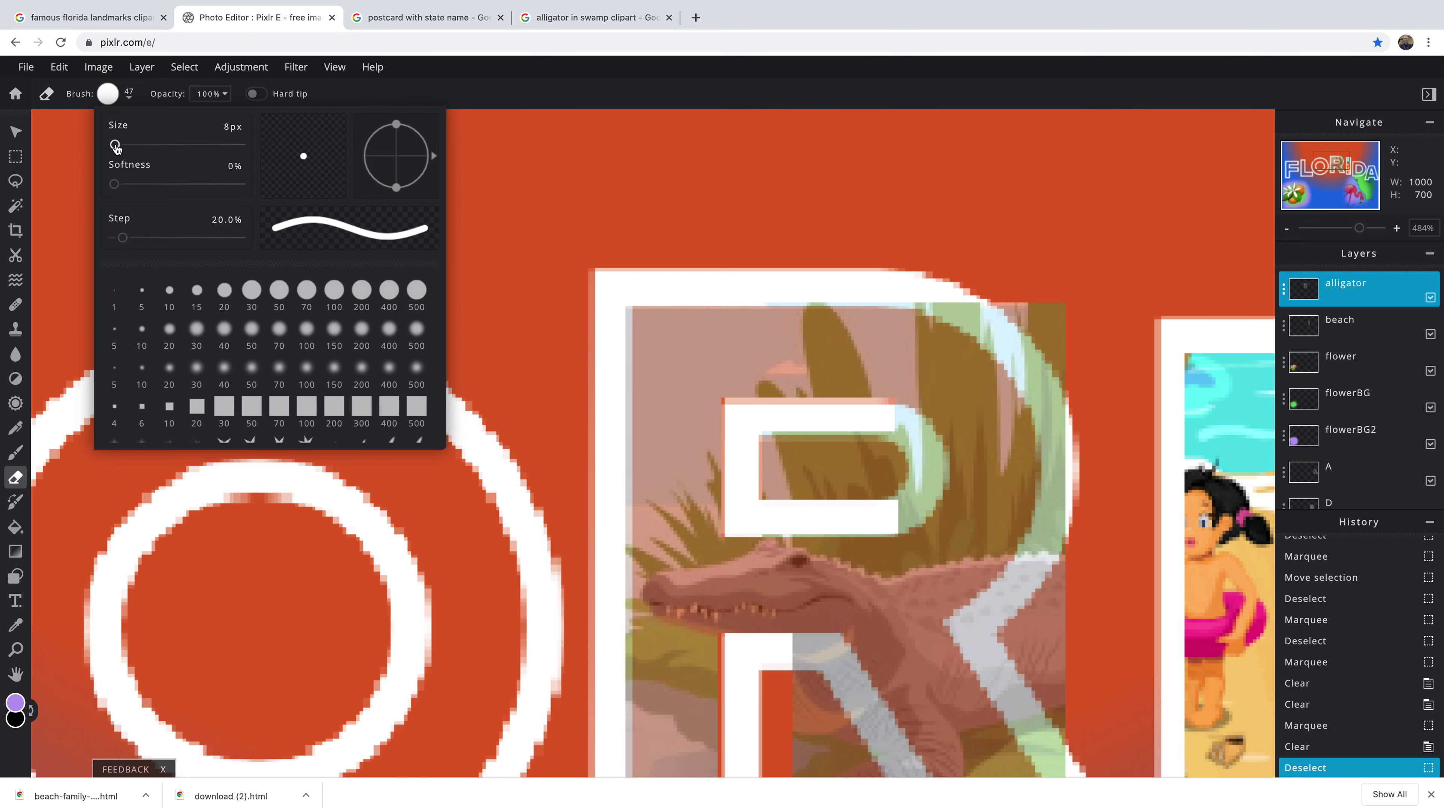
left_click(911, 427)
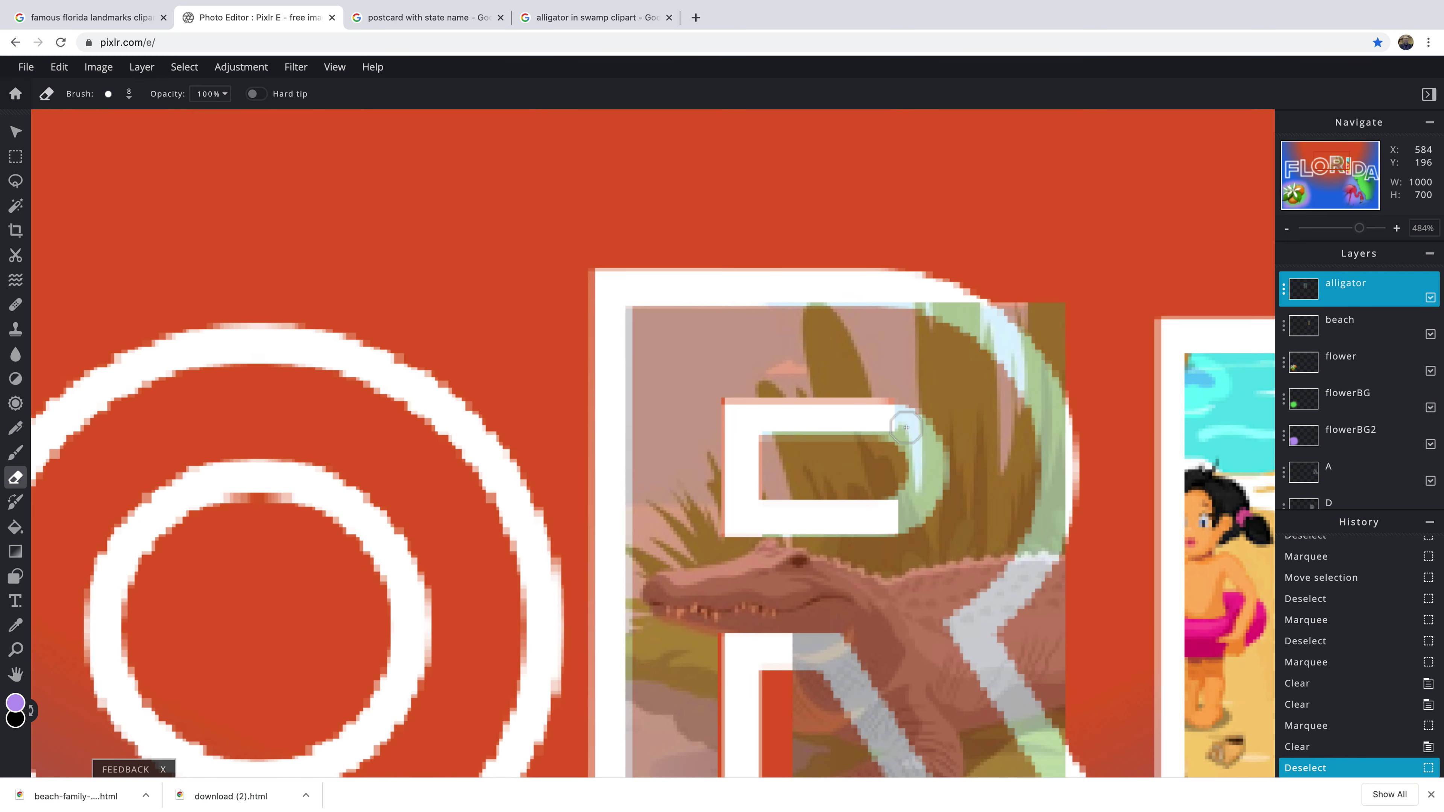
Erase the green alligator fringe along the R's curve, bowl top, and right and lower edges
mouse_move(905, 426)
left_mouse_down()
mouse_move(923, 472)
mouse_move(902, 516)
mouse_move(930, 464)
mouse_move(908, 426)
mouse_move(878, 418)
left_mouse_up()
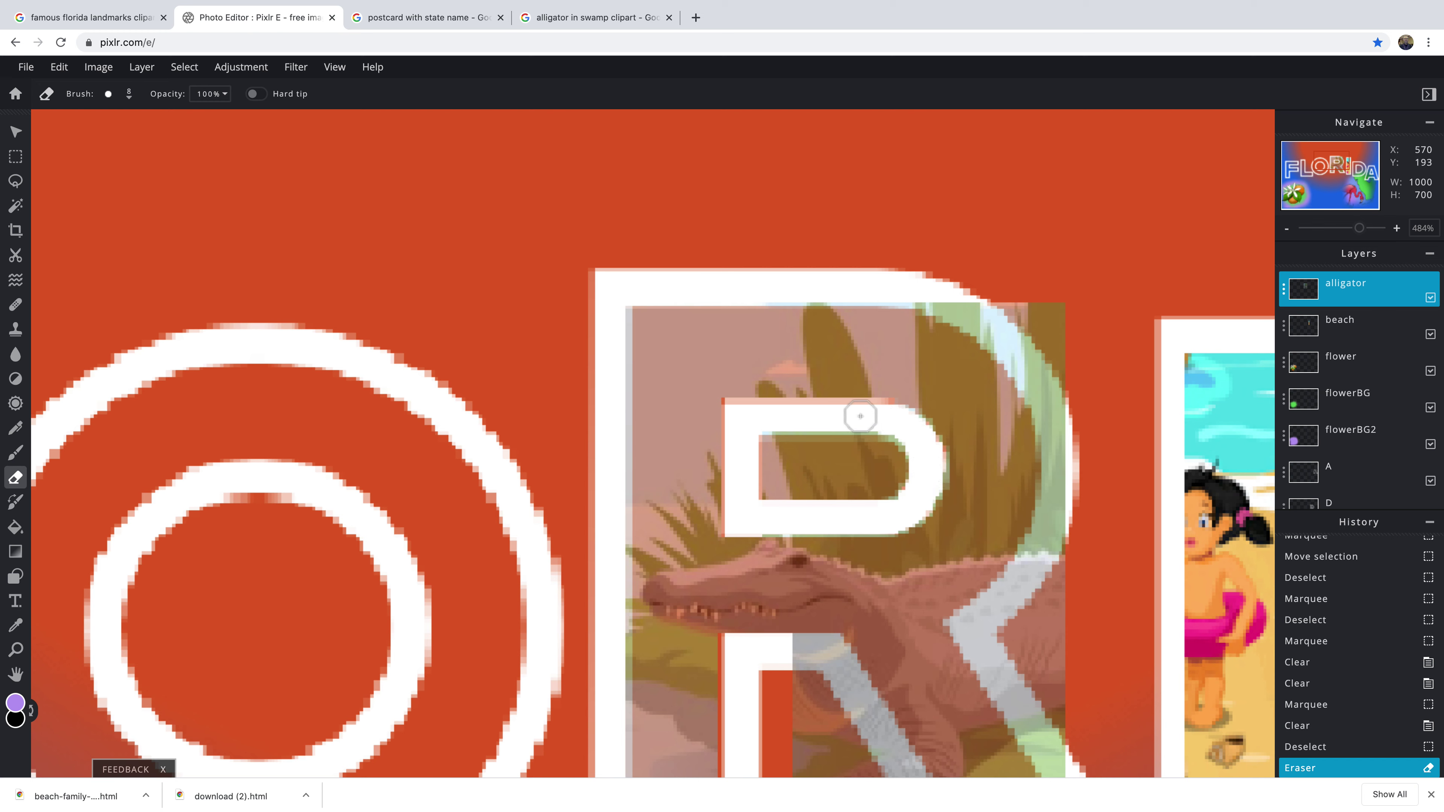
mouse_move(927, 294)
left_mouse_down()
mouse_move(1013, 350)
mouse_move(1045, 415)
mouse_move(1049, 326)
mouse_move(1050, 356)
mouse_move(1039, 332)
mouse_move(985, 304)
left_mouse_up()
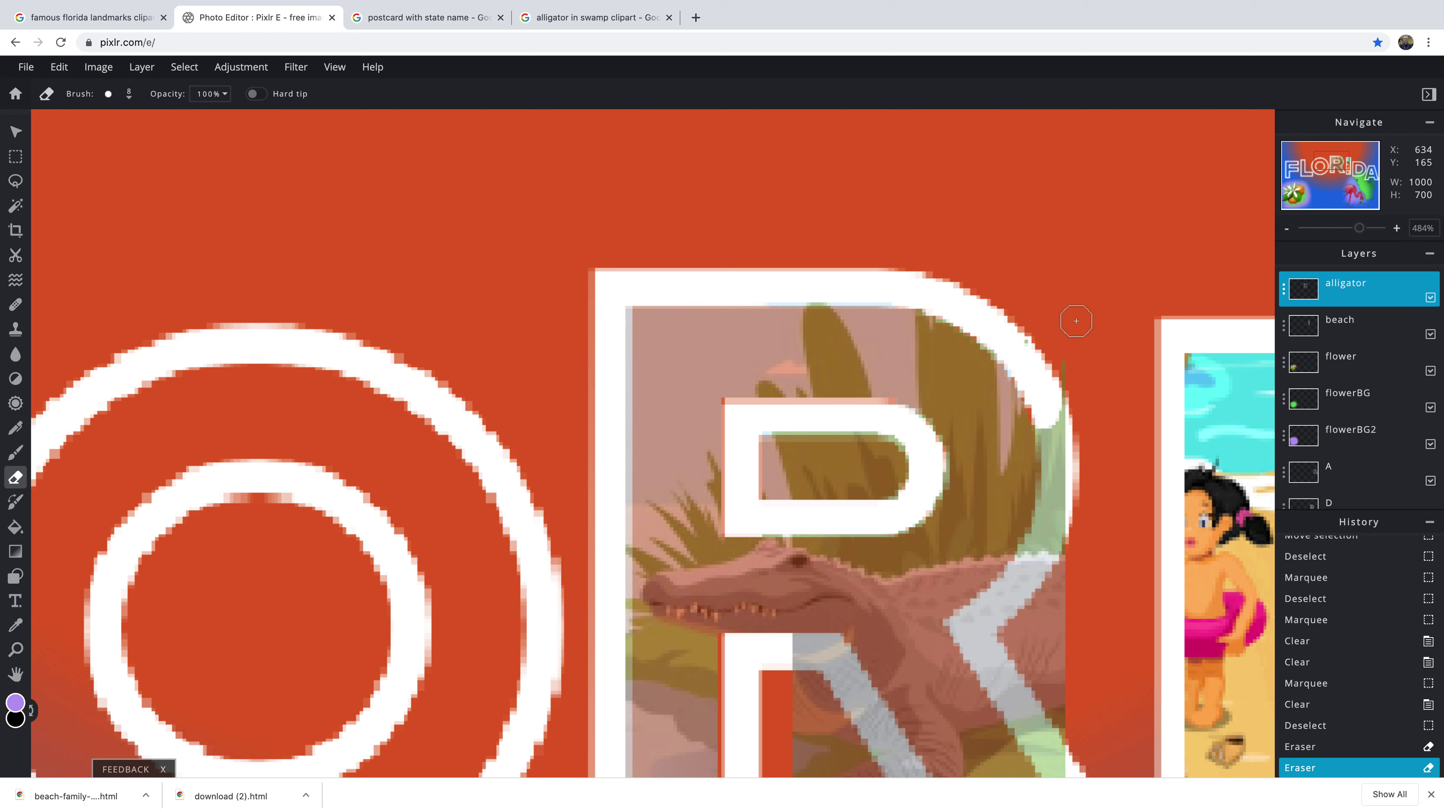
left_click_drag(1073, 468, 1071, 545)
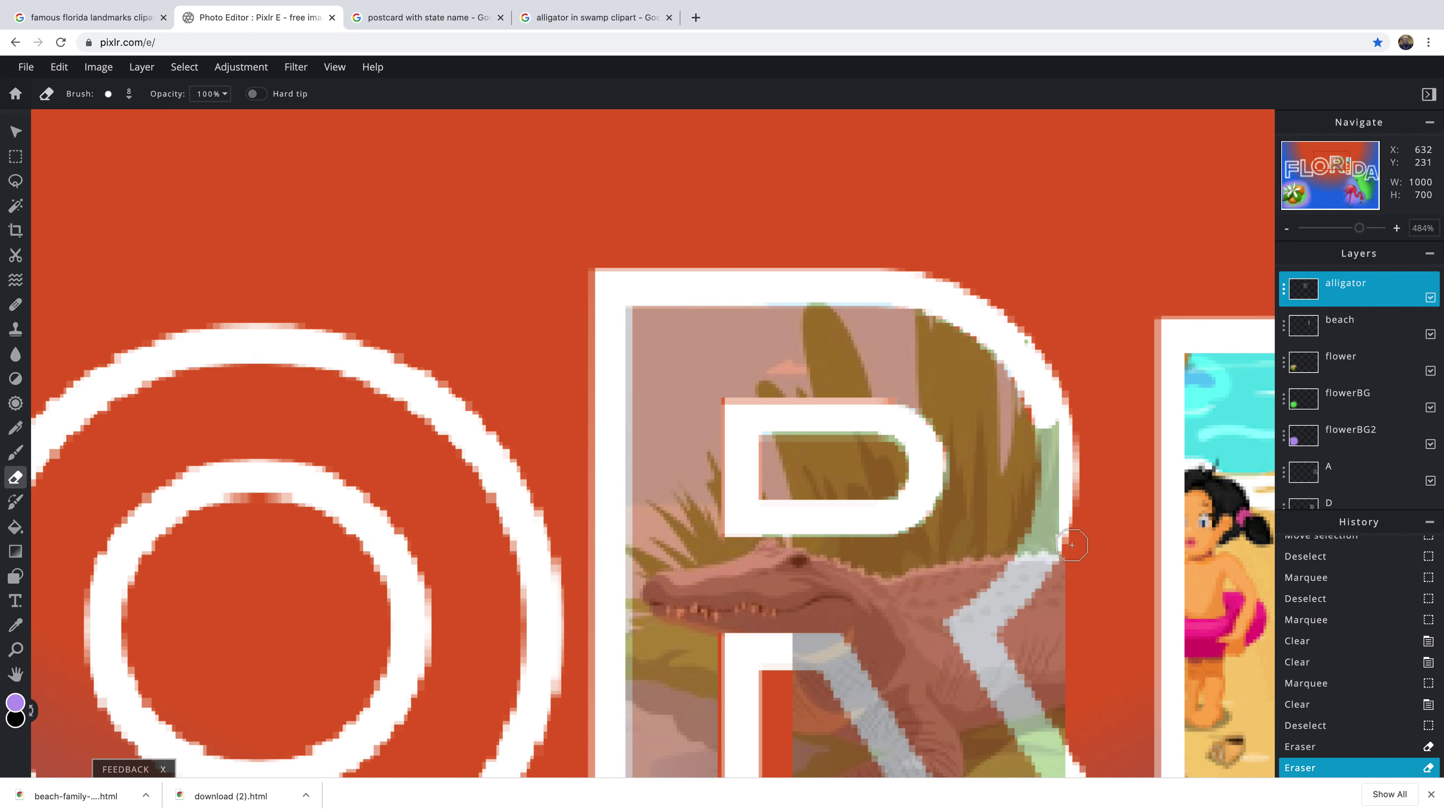
left_click_drag(1060, 350, 1041, 565)
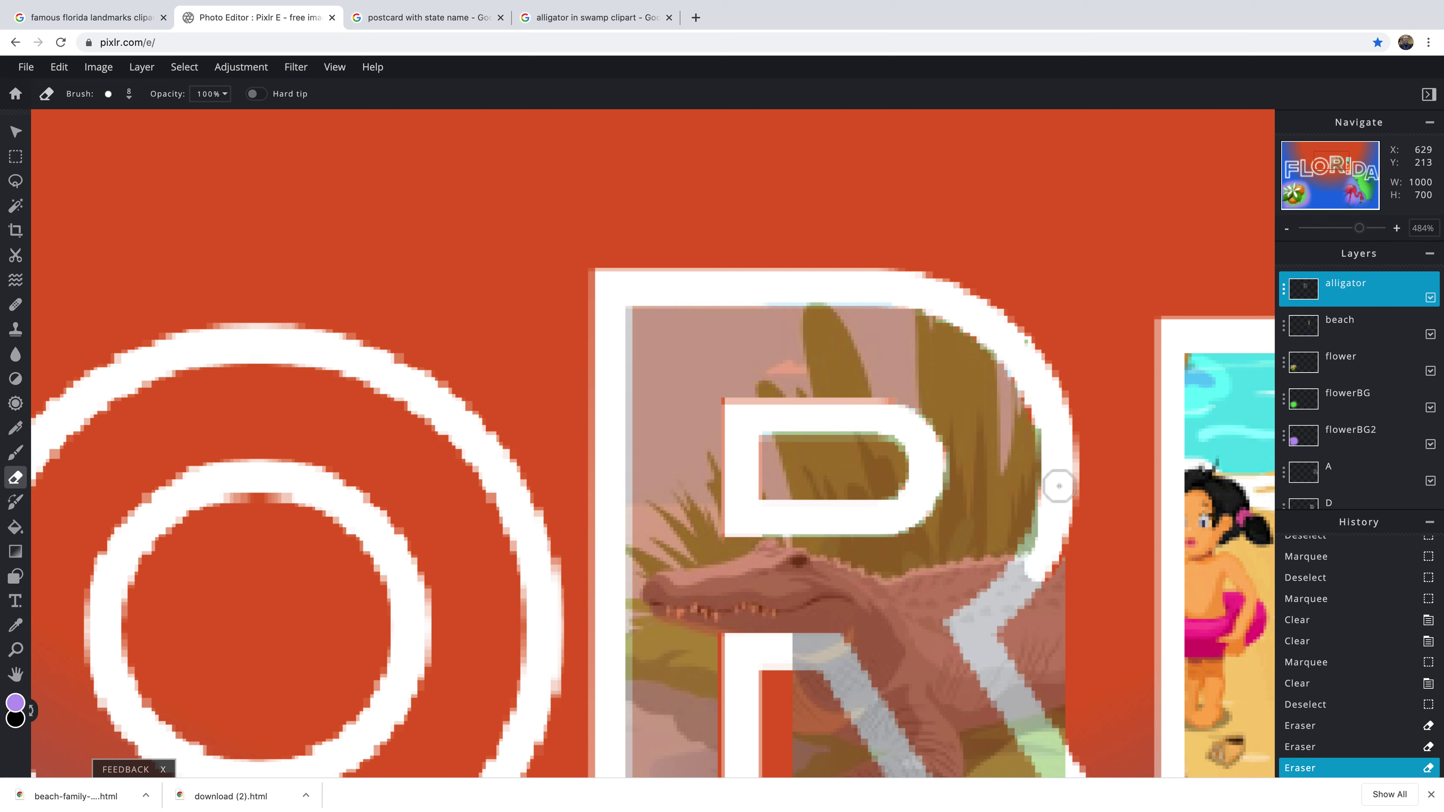
mouse_move(1059, 486)
left_mouse_down()
mouse_move(1025, 582)
mouse_move(961, 628)
mouse_move(1055, 530)
mouse_move(1056, 727)
left_mouse_up()
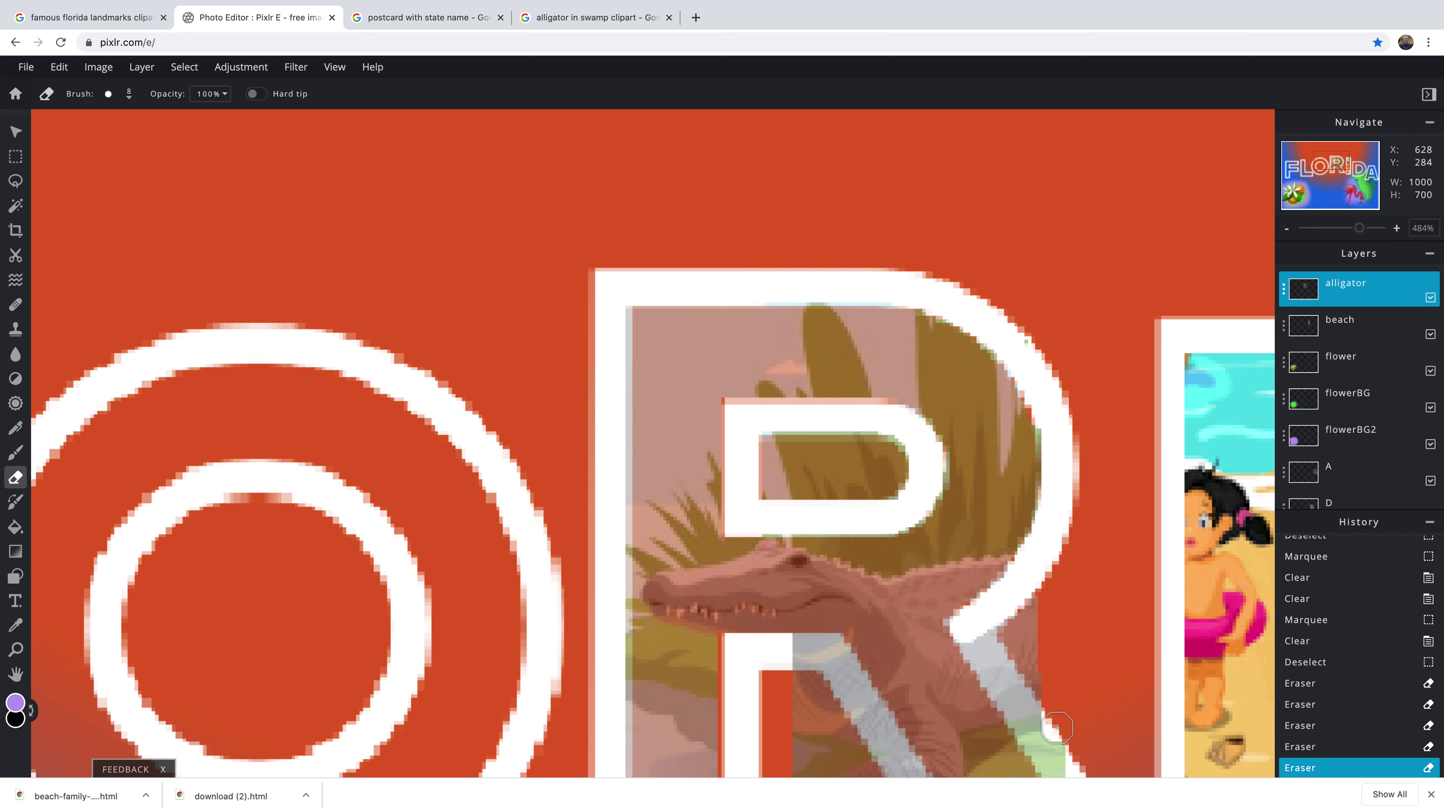
mouse_move(1047, 595)
left_mouse_down()
mouse_move(1023, 646)
mouse_move(1024, 617)
mouse_move(1012, 648)
mouse_move(989, 638)
mouse_move(1048, 693)
left_mouse_up()
left_click_drag(996, 618, 993, 629)
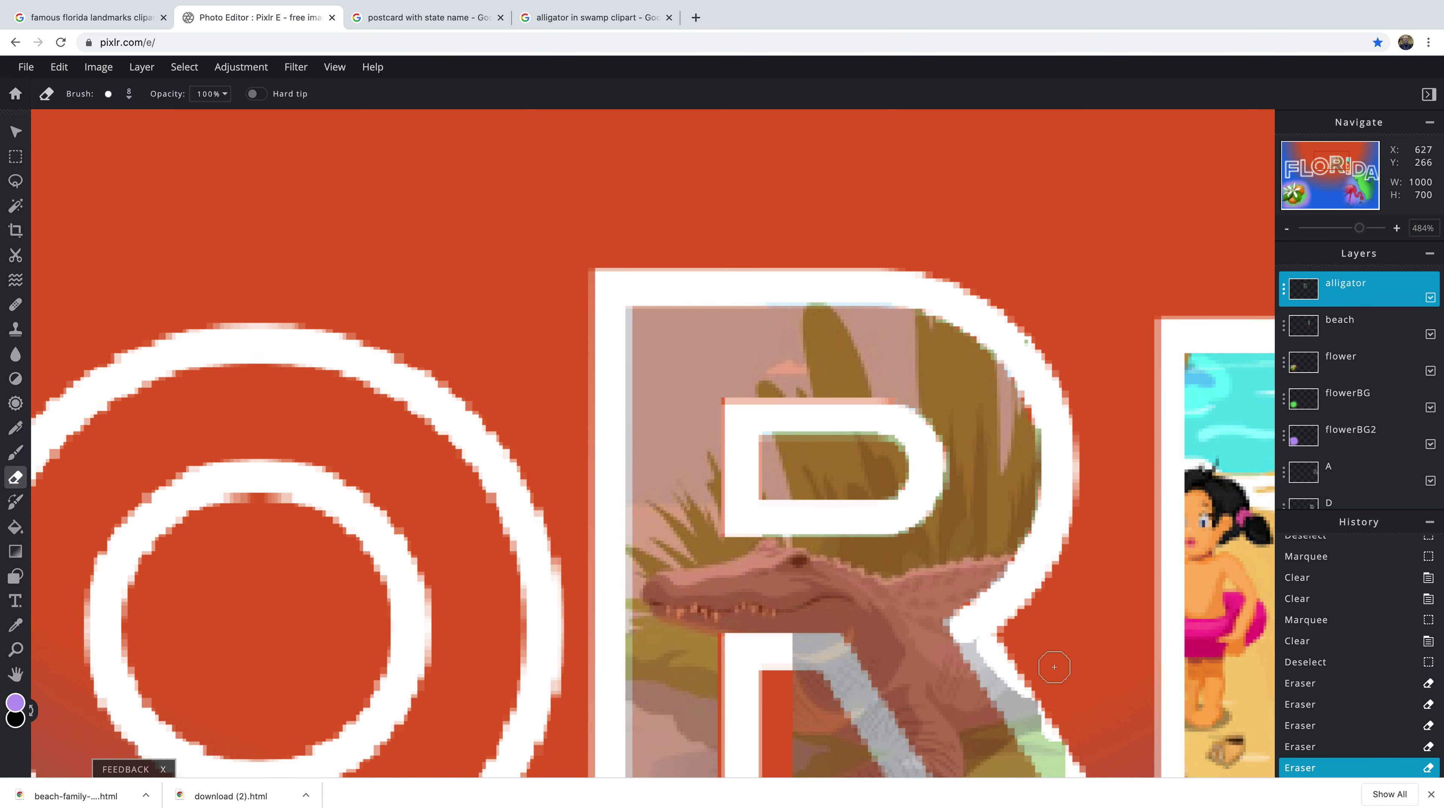
scroll(1054, 667, "down", 5)
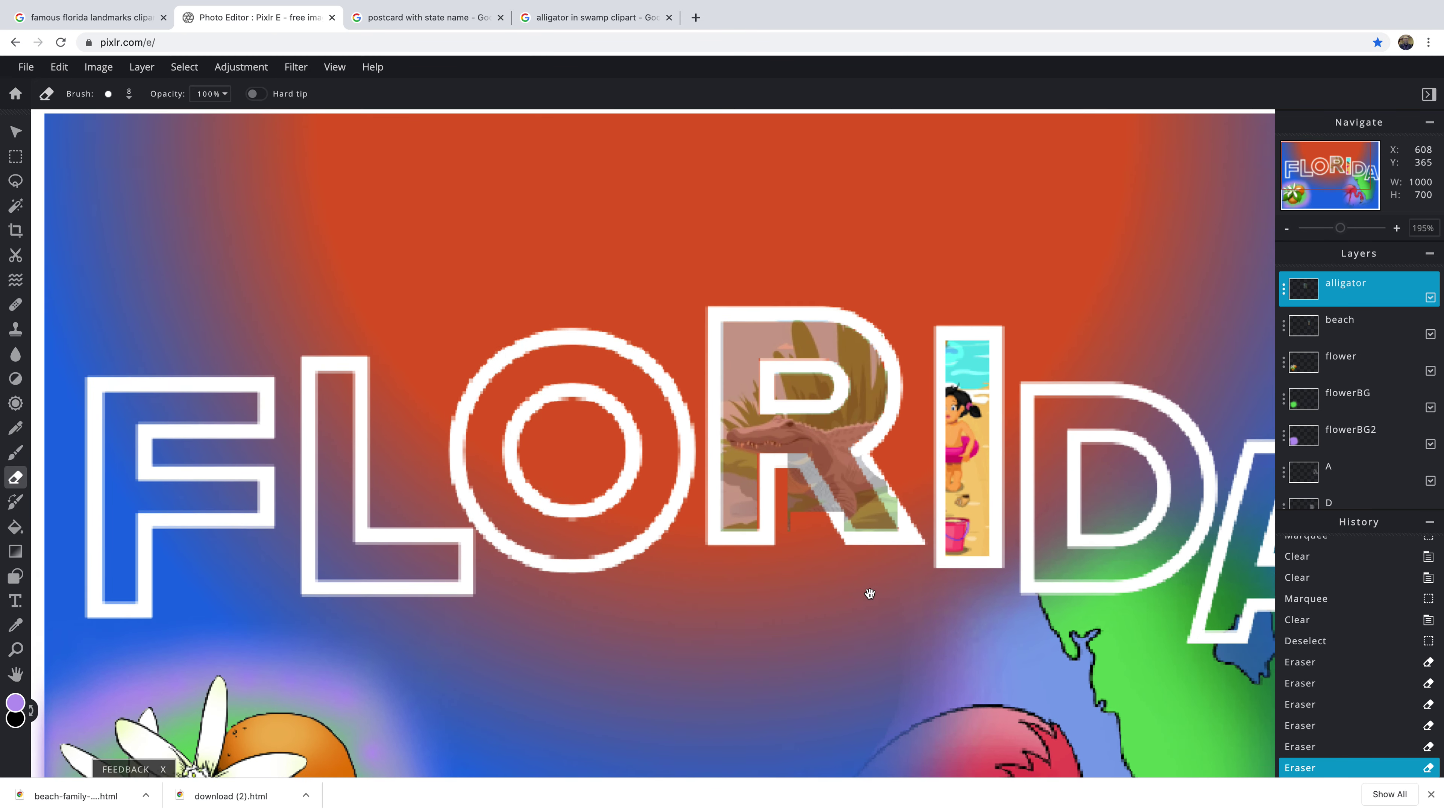
Zoom to the R and erase the grey strip along its diagonal leg, redoing one stroke
left_click_drag(868, 590, 861, 482)
scroll(860, 509, "up", 7)
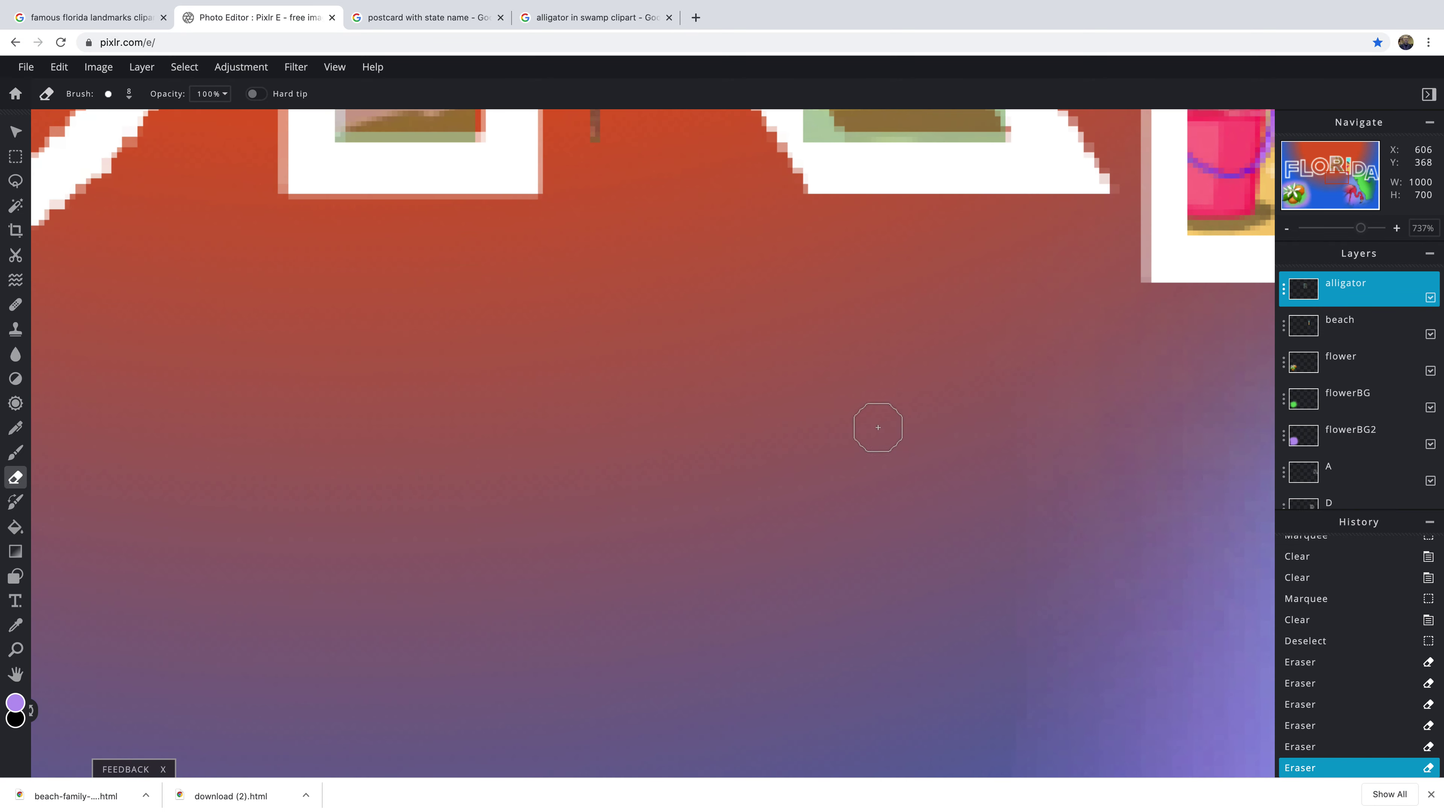
left_click_drag(881, 243, 790, 808)
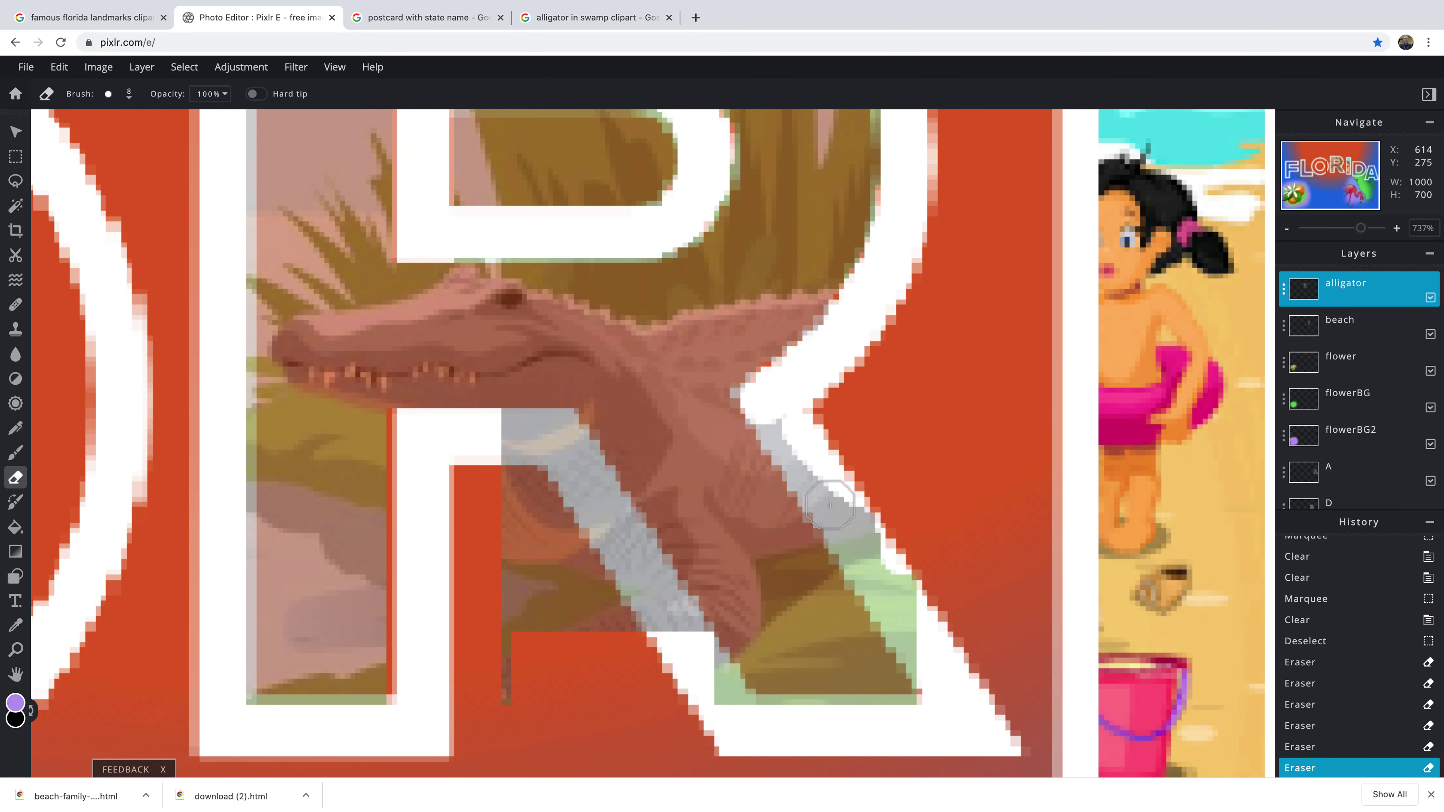
left_click_drag(780, 427, 935, 670)
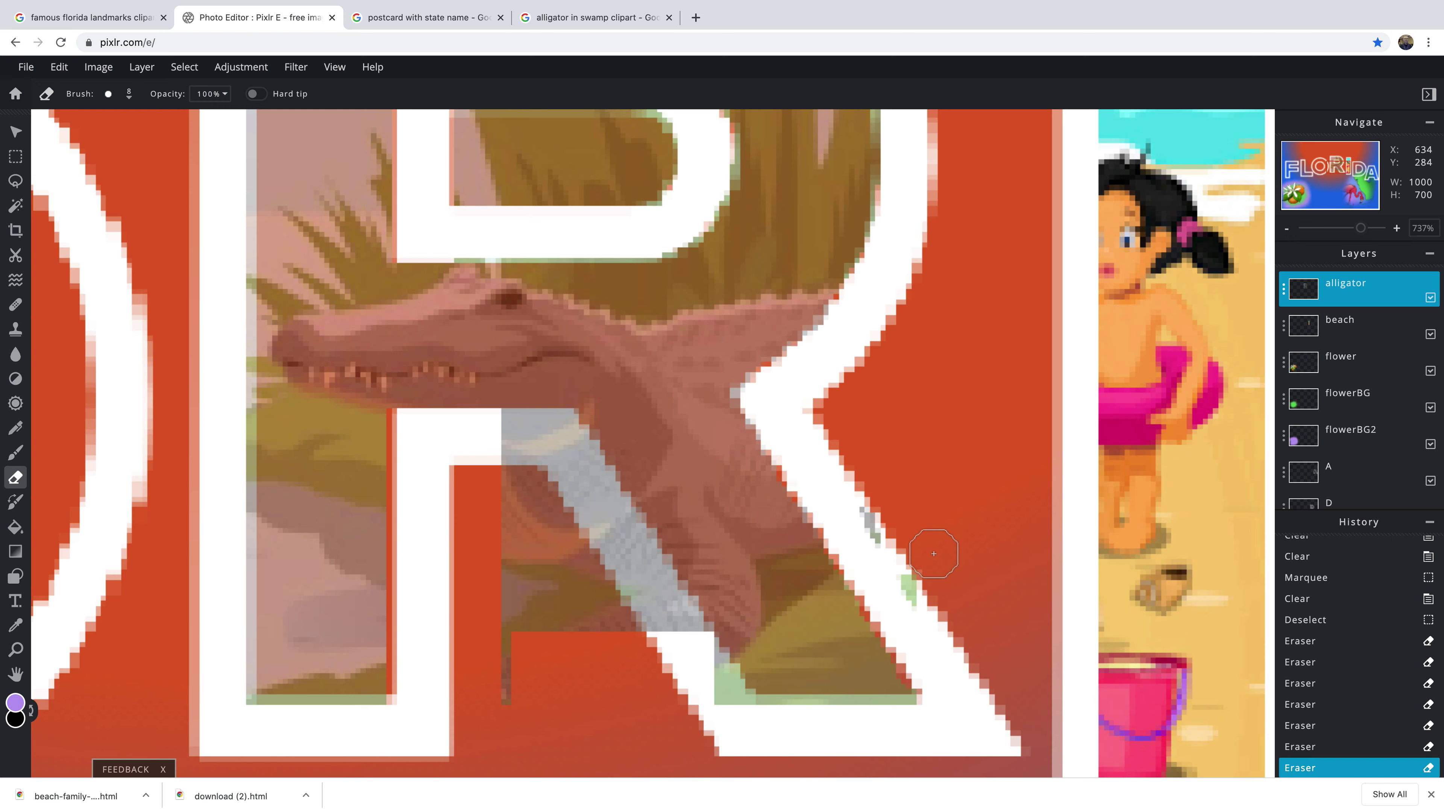
key("ctrl+z")
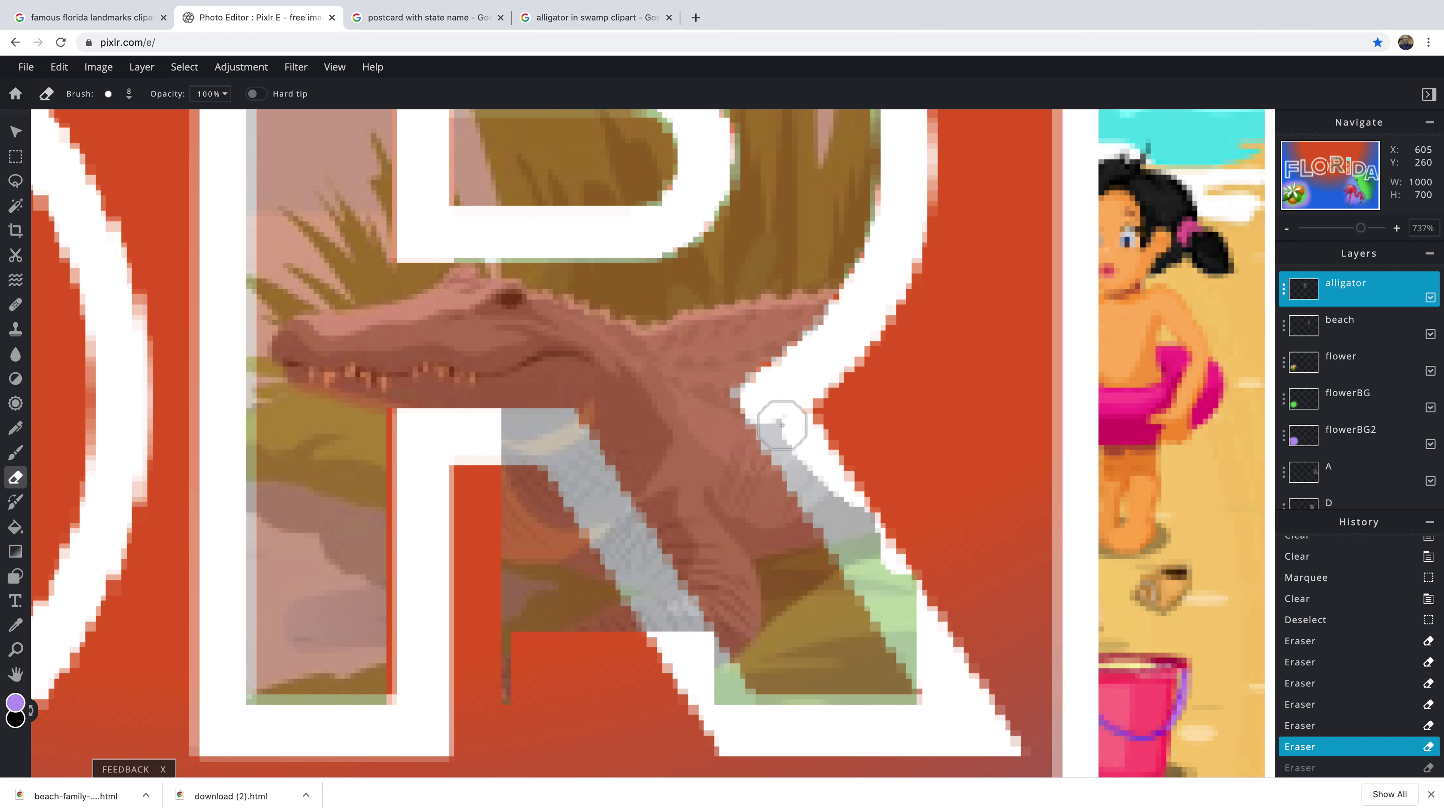
mouse_move(782, 425)
left_mouse_down()
mouse_move(930, 682)
mouse_move(758, 646)
mouse_move(700, 655)
mouse_move(705, 682)
mouse_move(700, 662)
mouse_move(740, 732)
mouse_move(779, 744)
mouse_move(748, 720)
mouse_move(938, 724)
mouse_move(966, 661)
mouse_move(955, 608)
mouse_move(819, 421)
left_mouse_up()
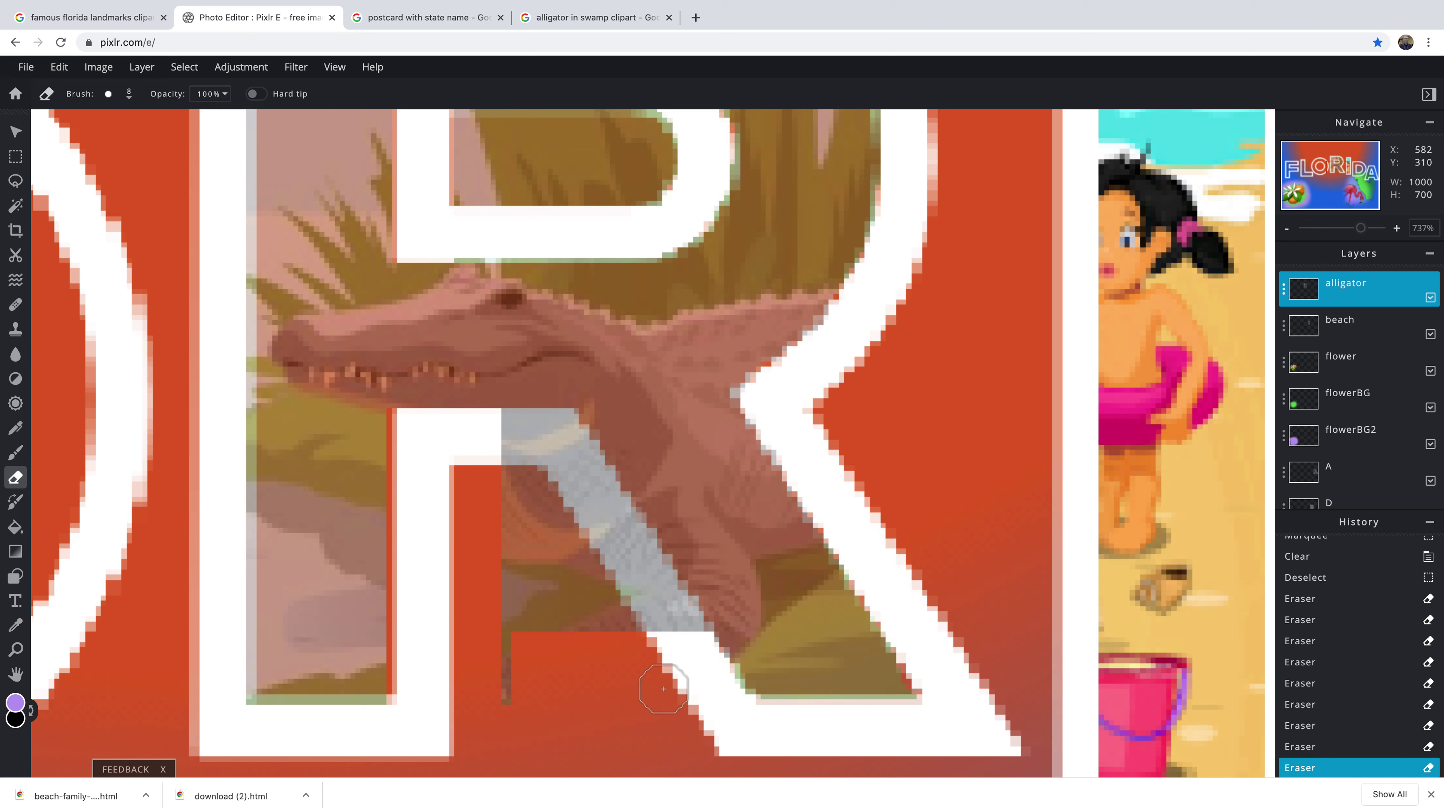
Erase alligator pixels spilling past the R's edge and in its bottom-left inner corner
mouse_move(519, 479)
left_mouse_down()
mouse_move(506, 432)
mouse_move(562, 433)
mouse_move(532, 432)
mouse_move(505, 462)
mouse_move(511, 710)
mouse_move(539, 479)
mouse_move(580, 621)
mouse_move(557, 473)
mouse_move(675, 655)
mouse_move(631, 549)
mouse_move(558, 435)
mouse_move(581, 576)
mouse_move(640, 655)
left_mouse_up()
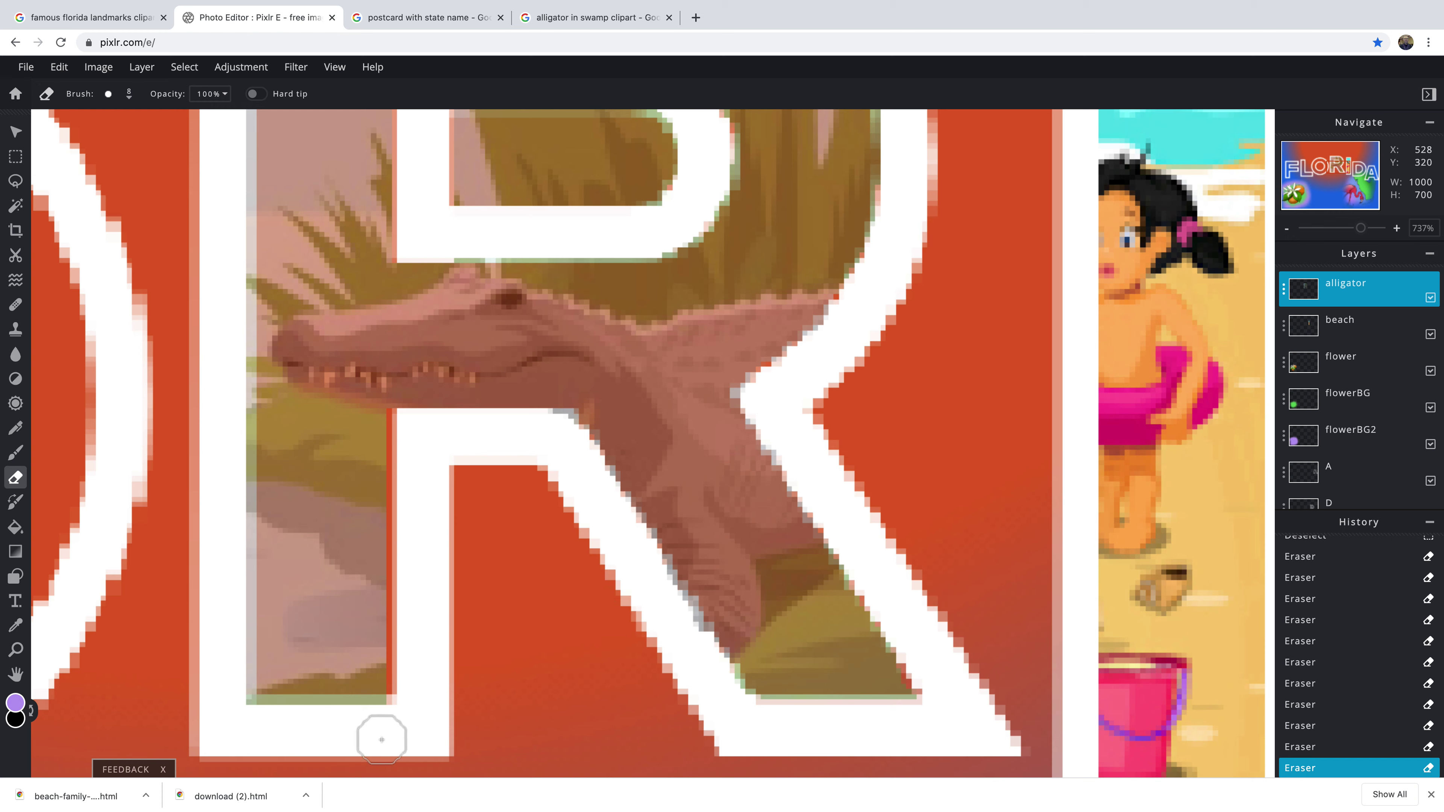
mouse_move(380, 736)
left_mouse_down()
mouse_move(380, 716)
mouse_move(248, 718)
left_mouse_up()
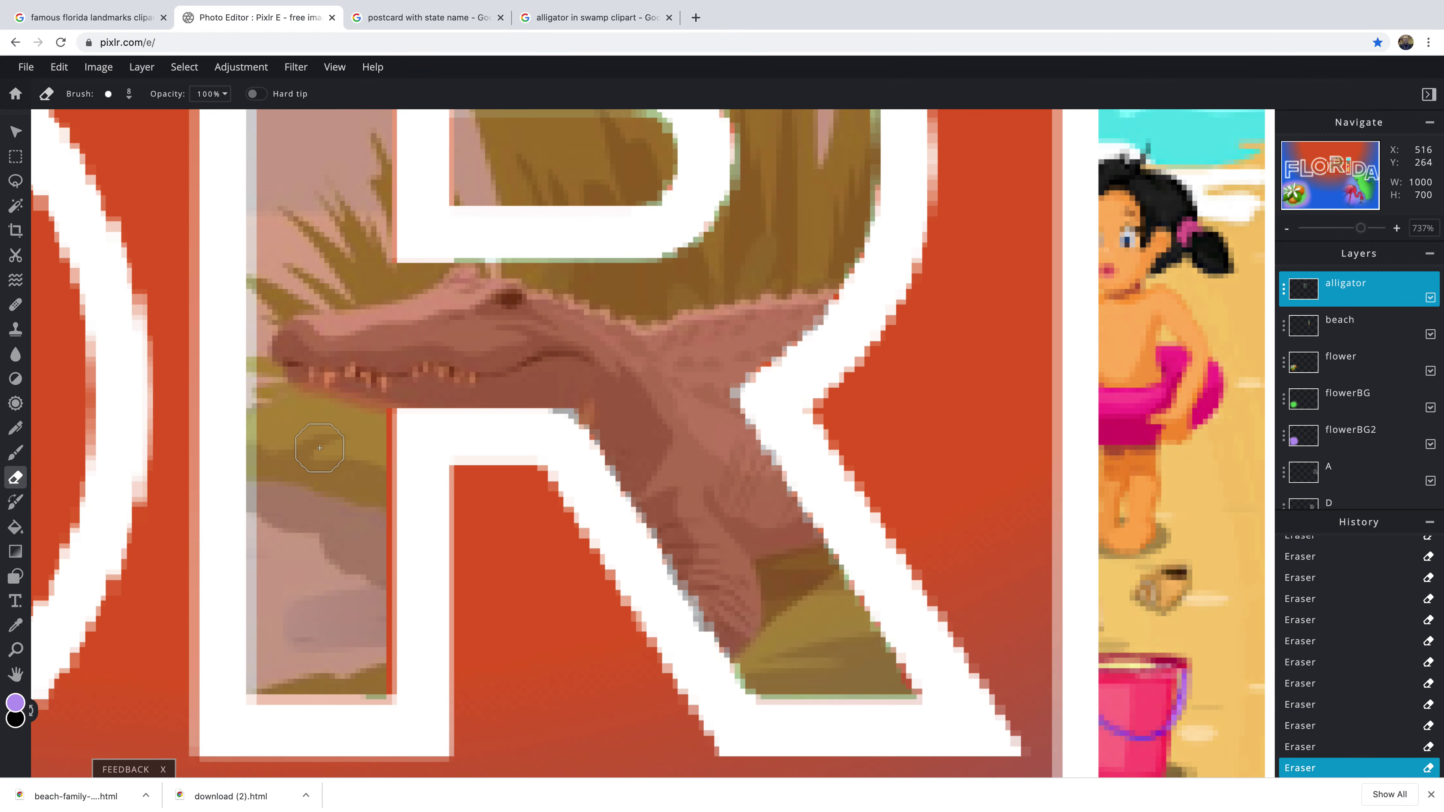
scroll(319, 448, "down", 5)
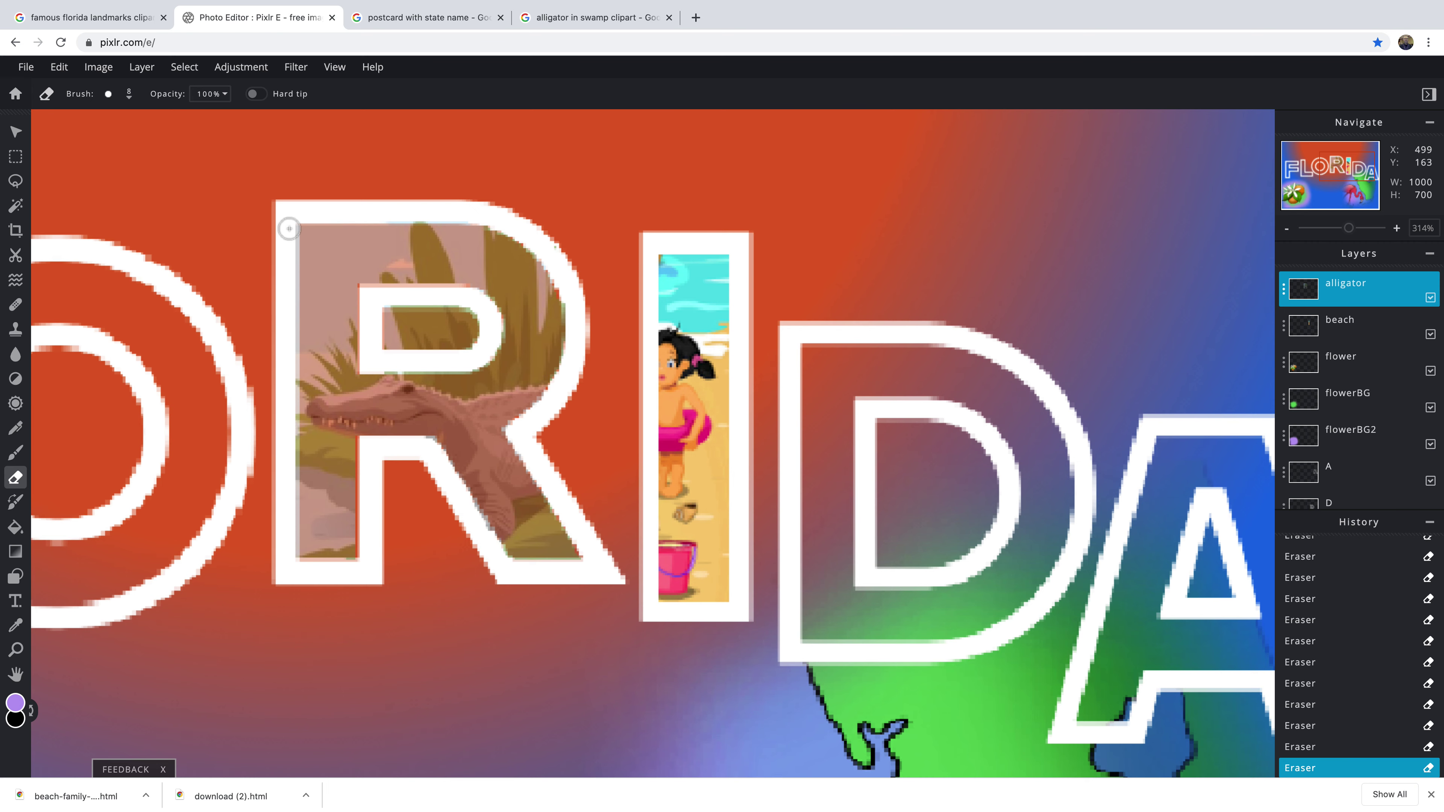
Raise the alligator layer's transparency to 100 for full opacity
scroll(557, 657, "down", 3)
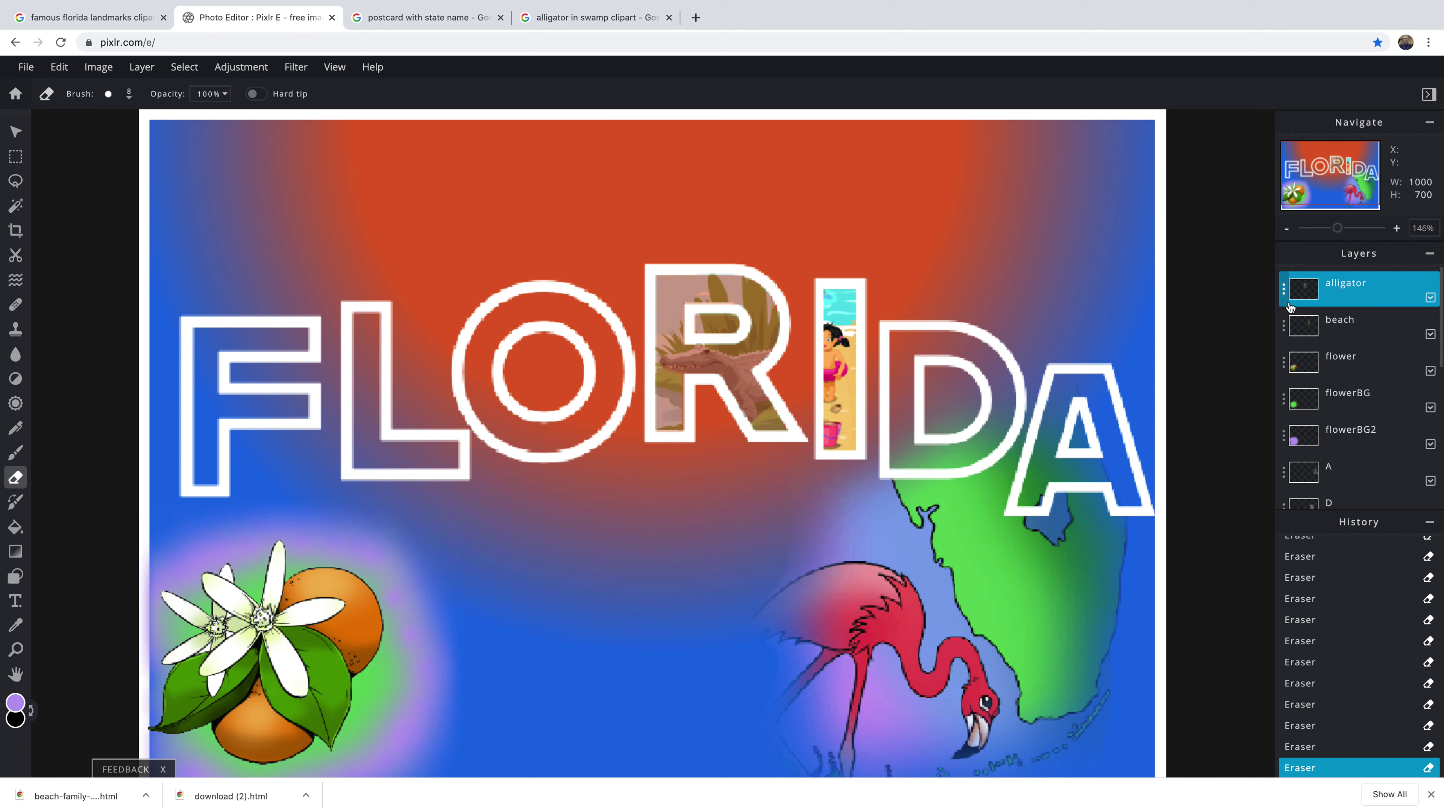
left_click(1284, 291)
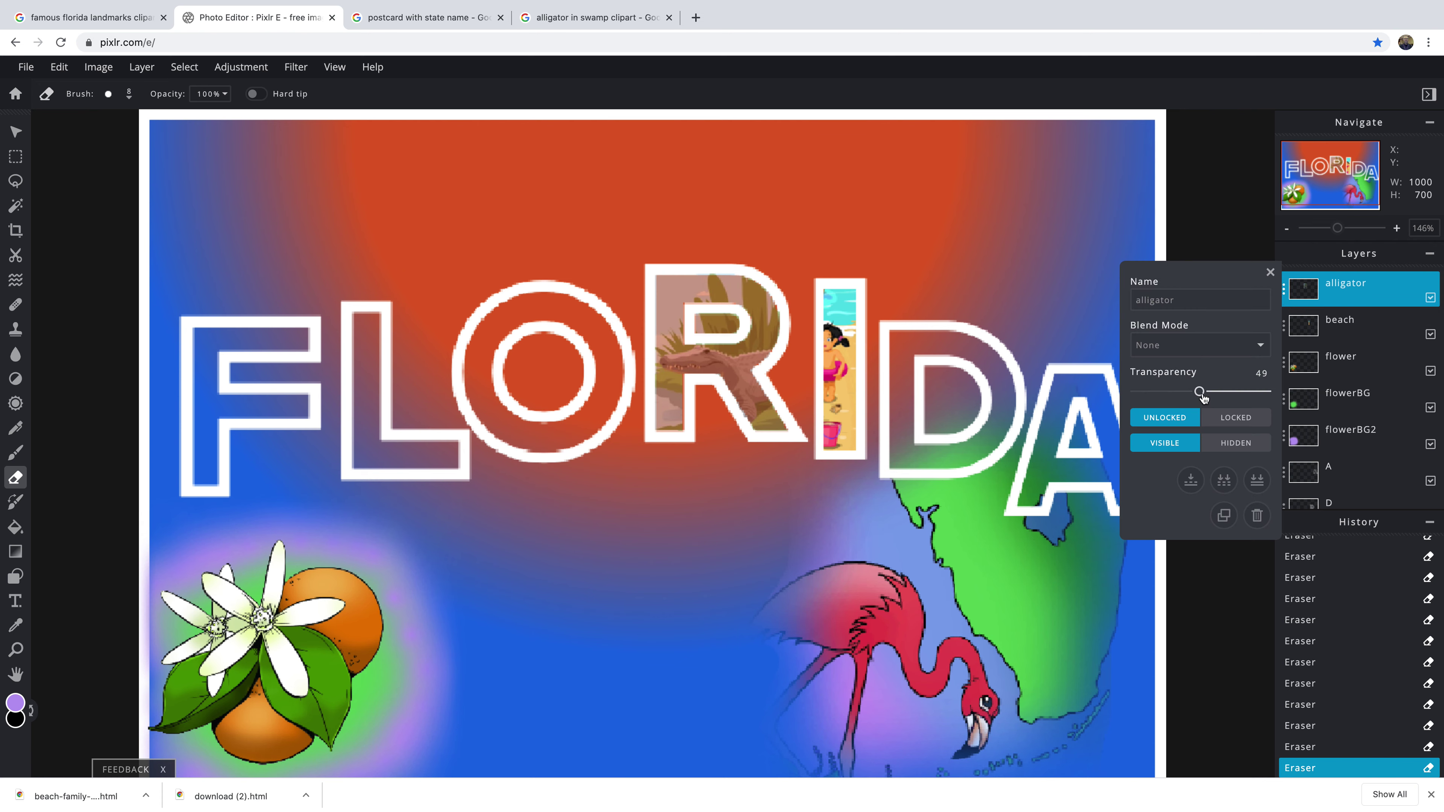
left_click_drag(1191, 394, 1266, 391)
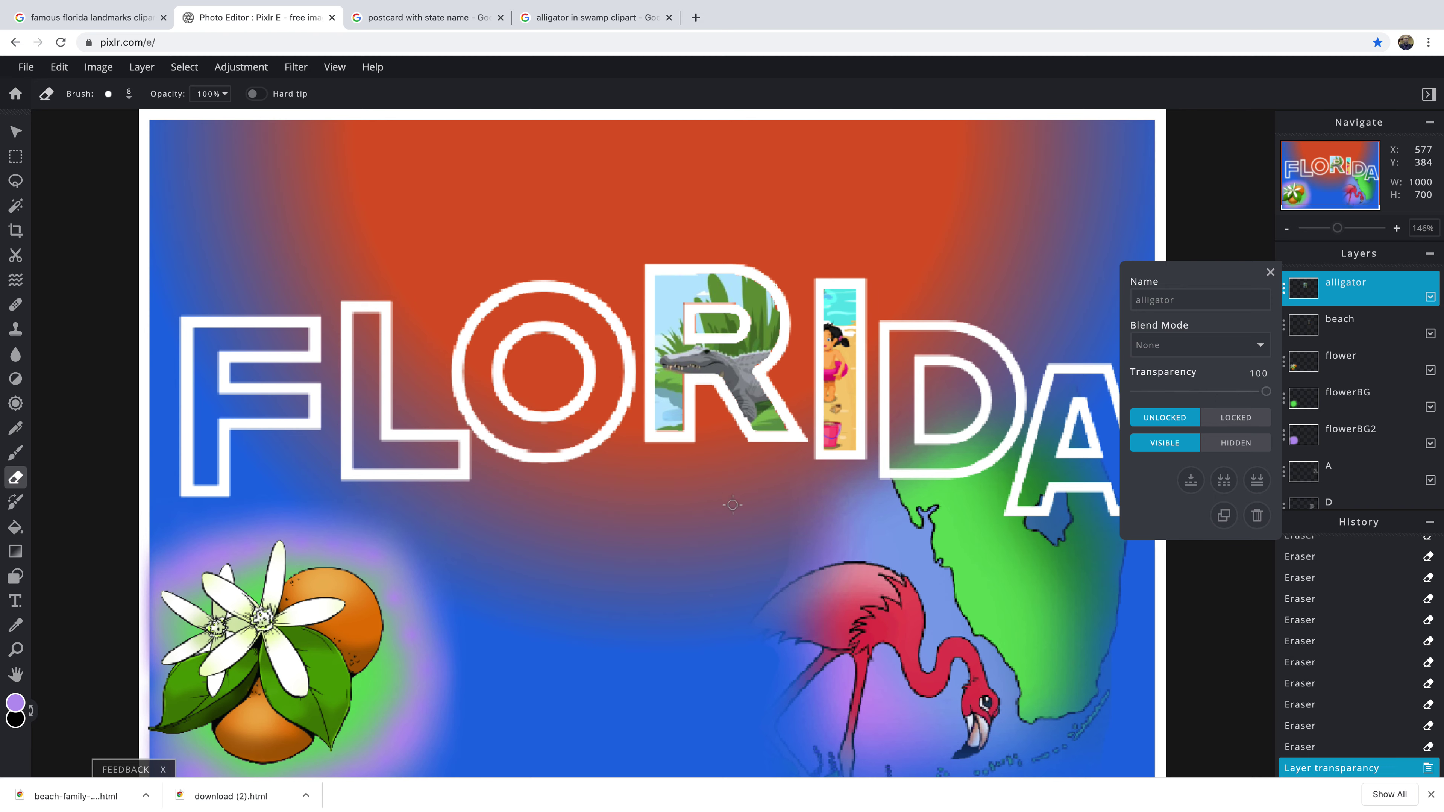
scroll(703, 513, "up", 2)
scroll(704, 513, "down", 5)
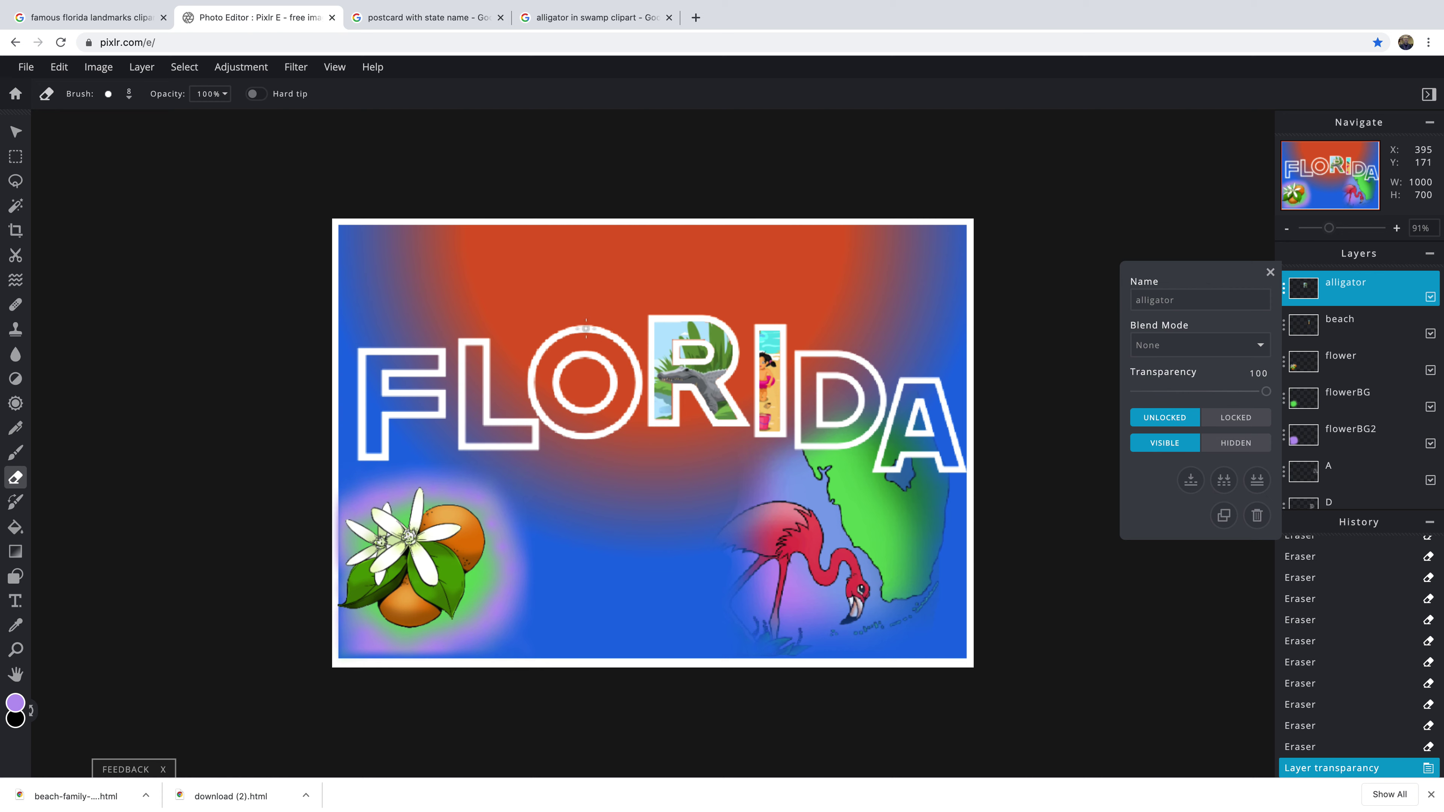
Slightly enlarge the alligator image inside the R, then reselect it and dismiss the layer settings popup
left_click(16, 131)
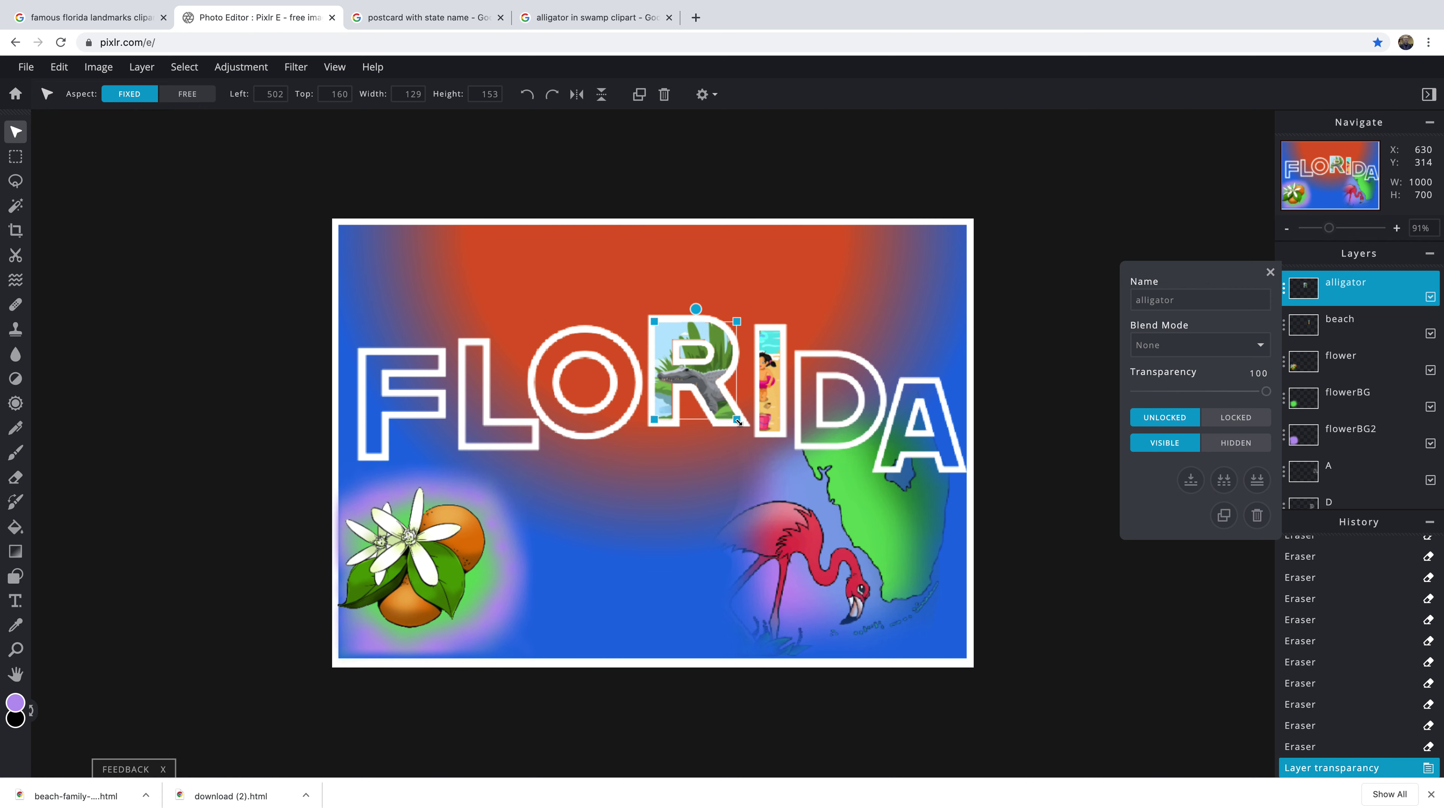
left_click_drag(737, 421, 740, 426)
left_click(711, 475)
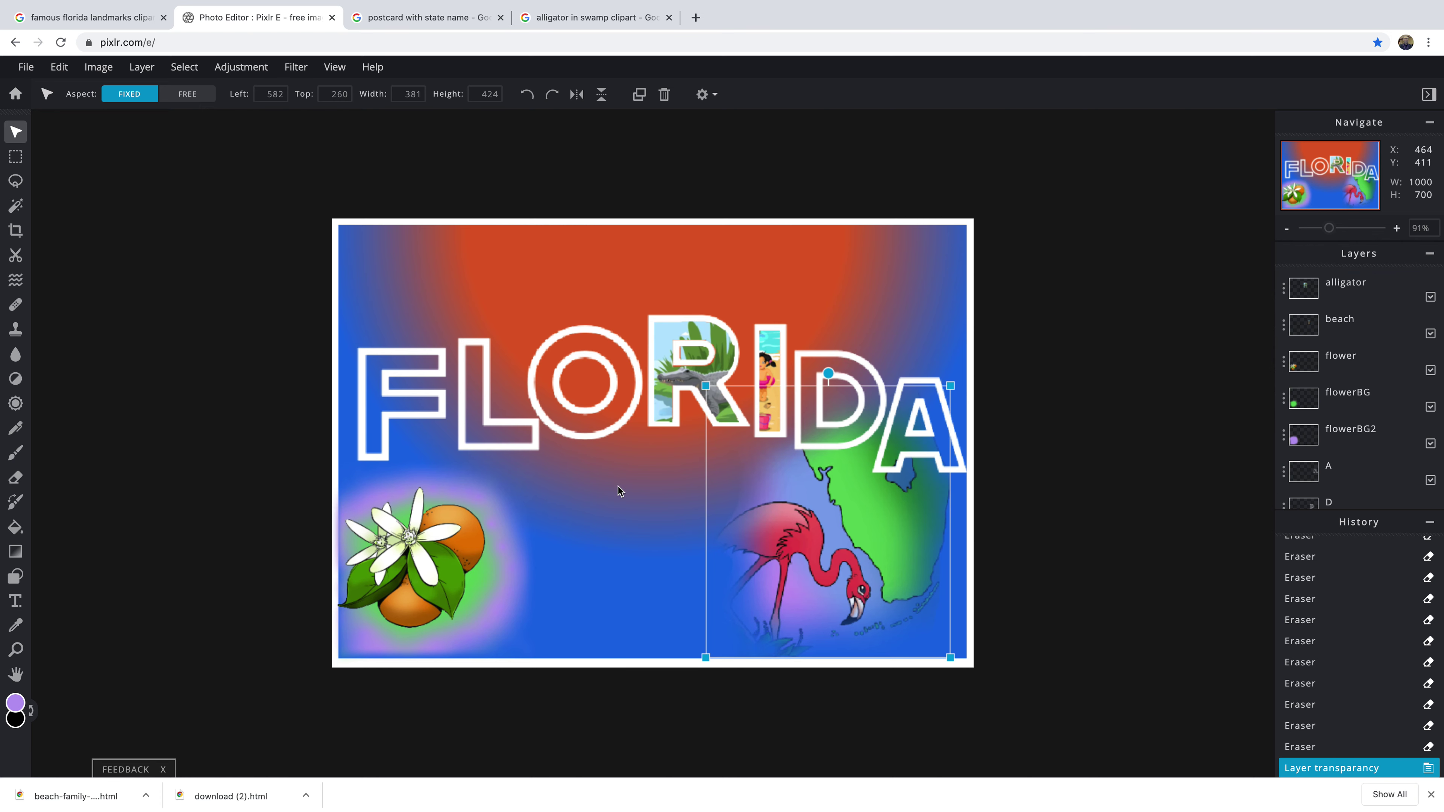
left_click(635, 497)
left_click(681, 382)
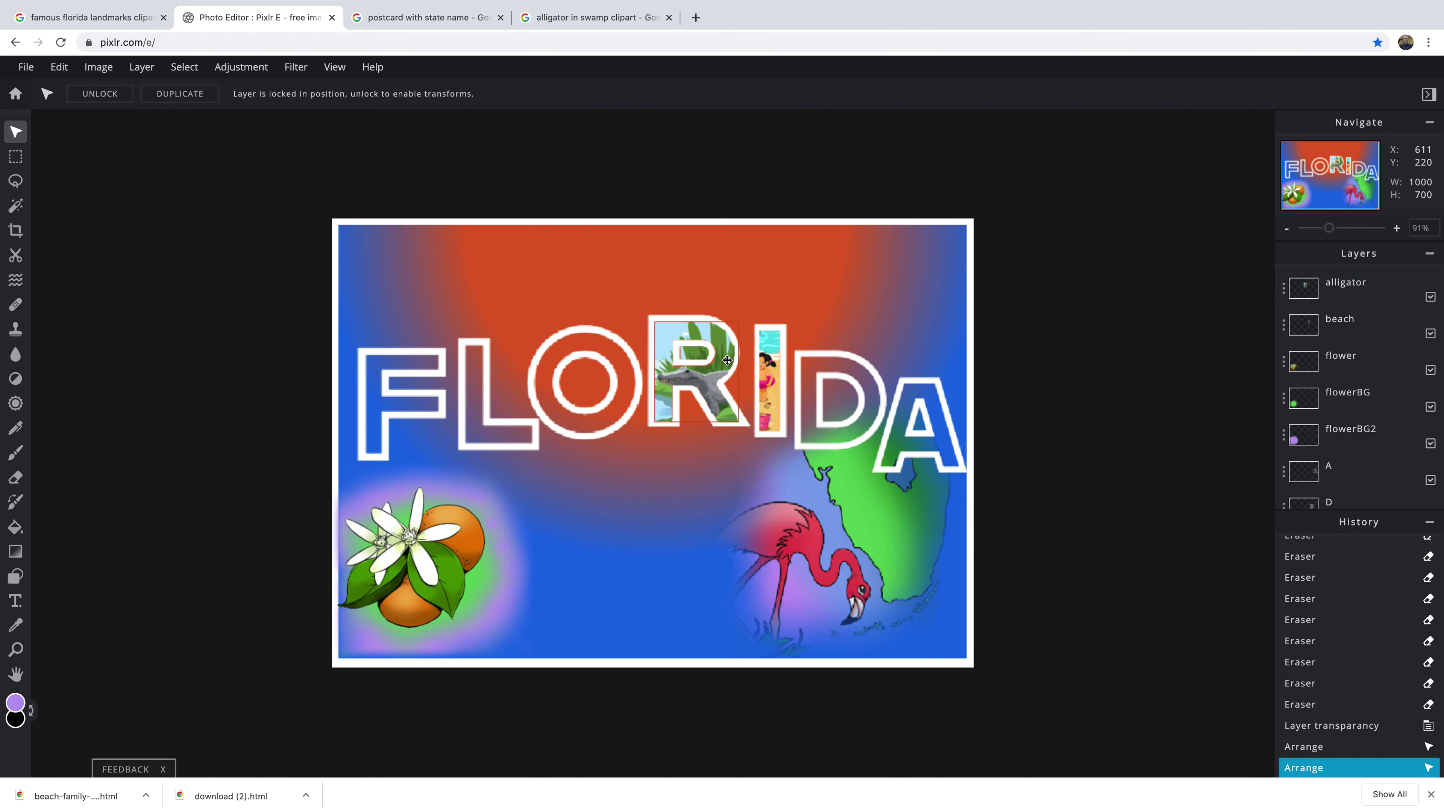
left_click(773, 329)
mouse_move(1293, 3)
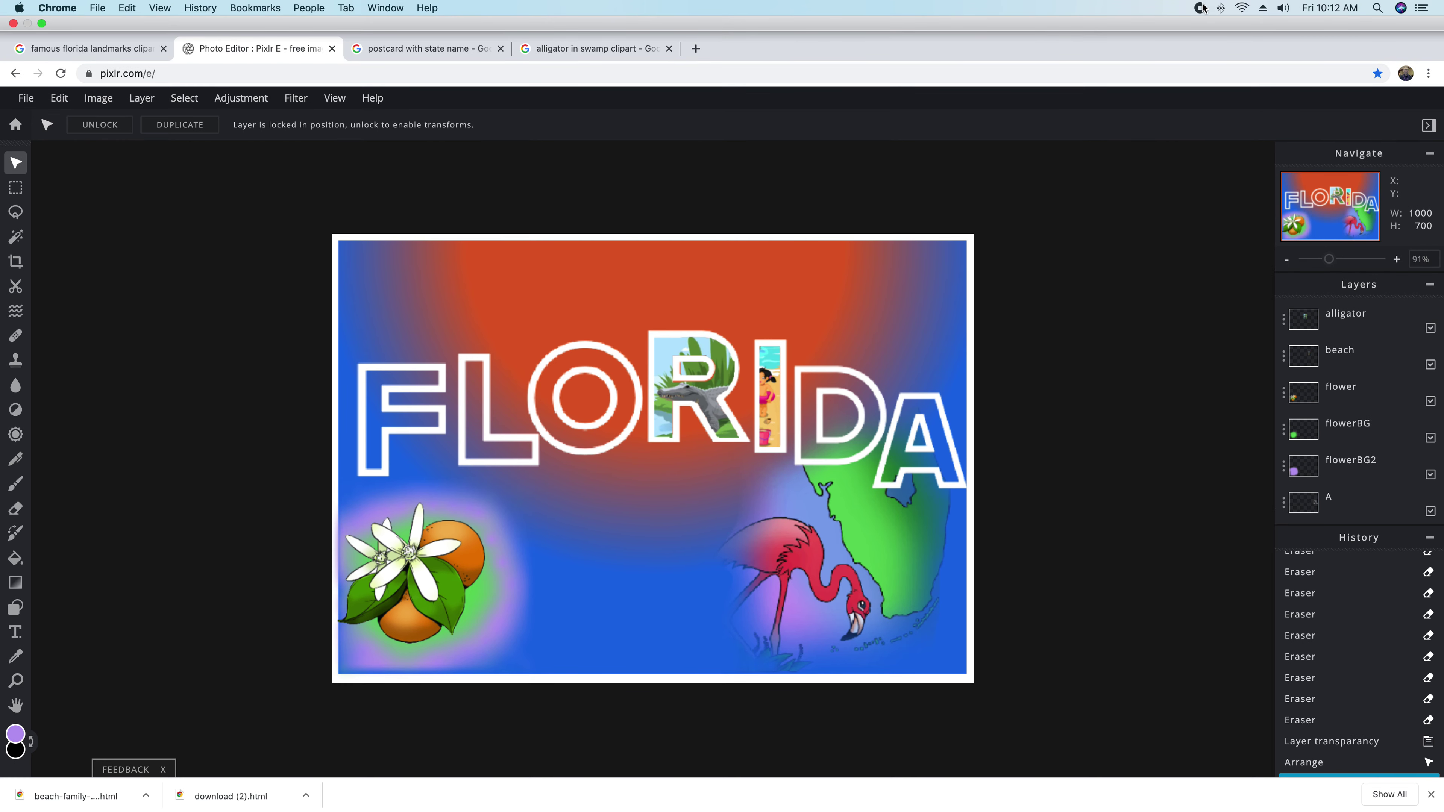